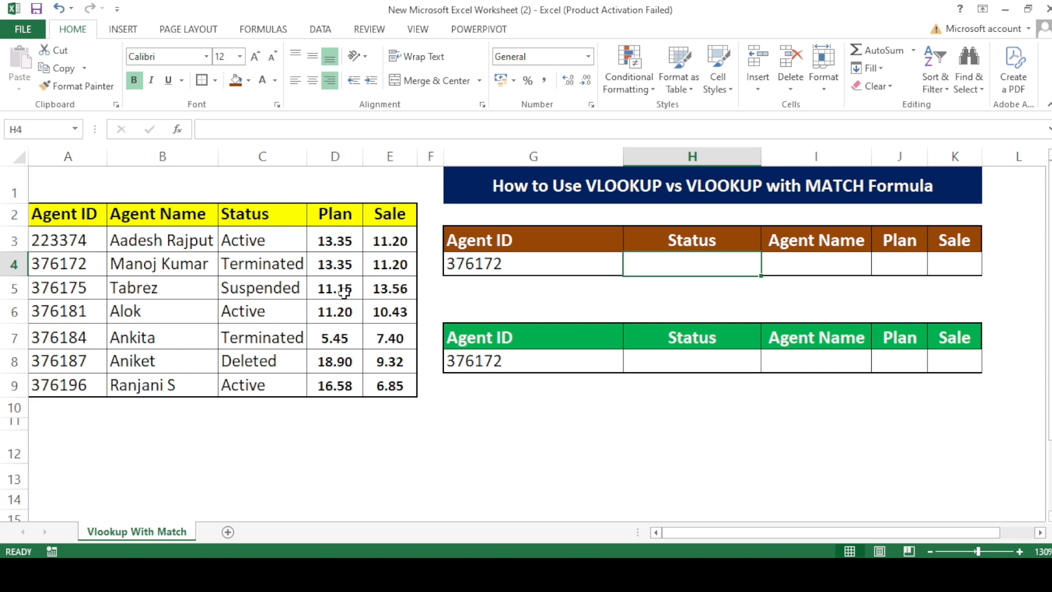
Examine the source table's Agent ID, Agent Name, Status, Plan and Sale columns and the brown lookup table's Agent ID and Status fields.
{"action": "left_click", "coordinate": [84, 220]}
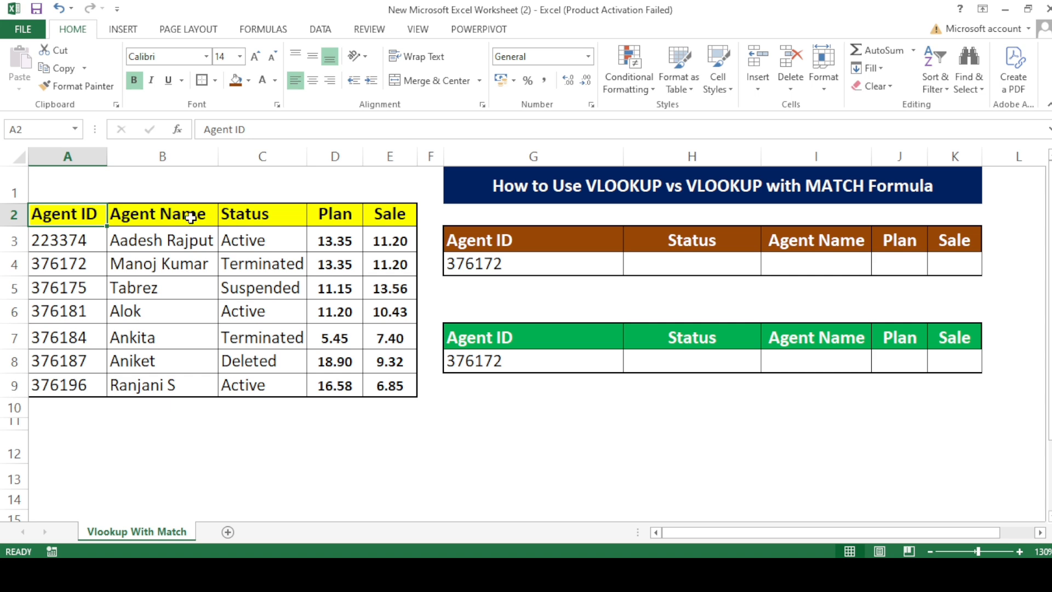
{"action": "left_click", "coordinate": [174, 217]}
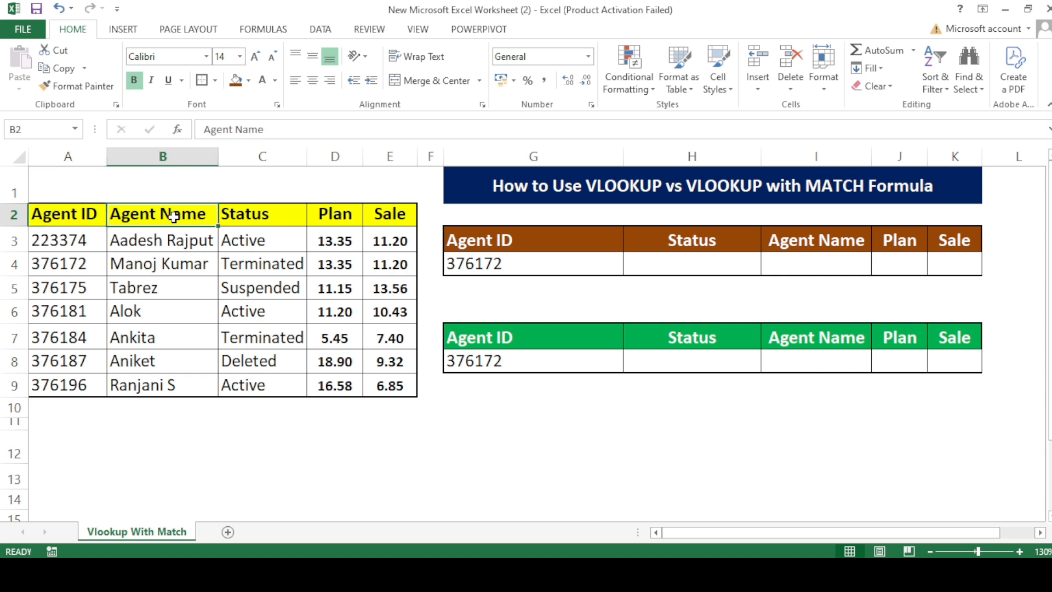
{"action": "left_click", "coordinate": [294, 266]}
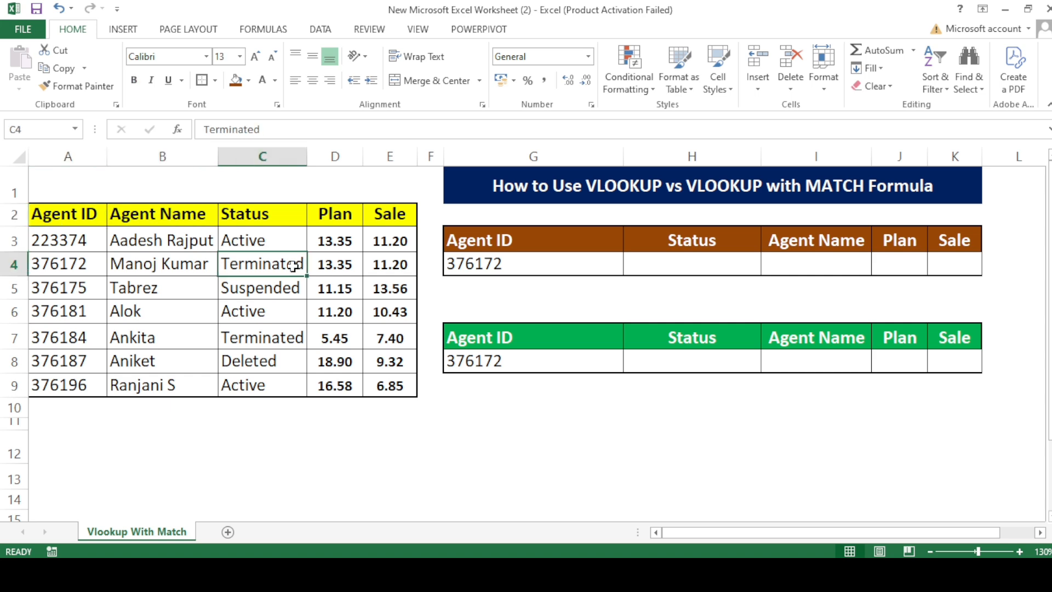
{"action": "left_click", "coordinate": [353, 279]}
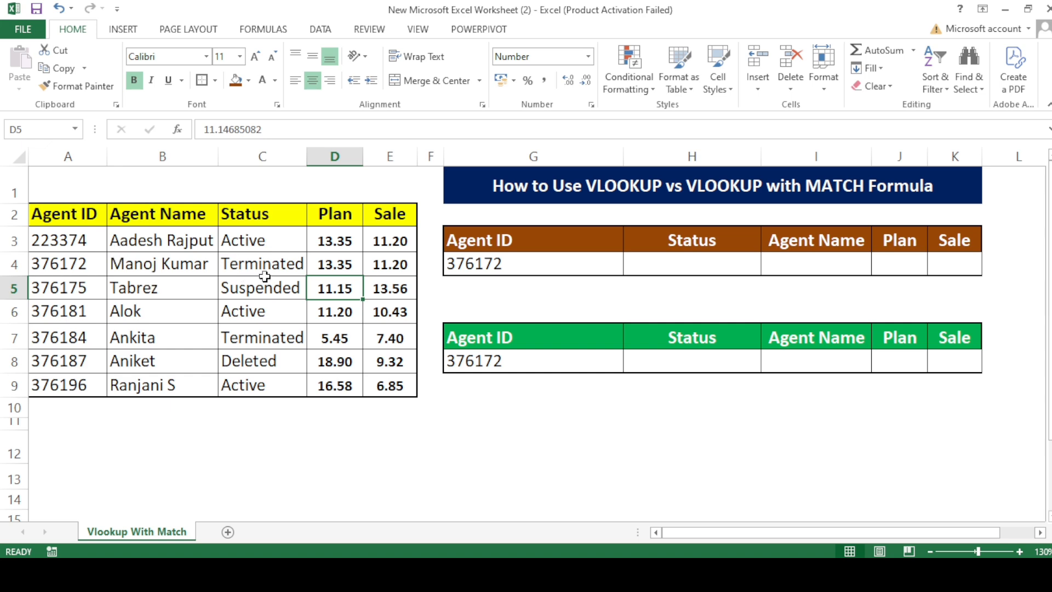
{"action": "left_click", "coordinate": [404, 258]}
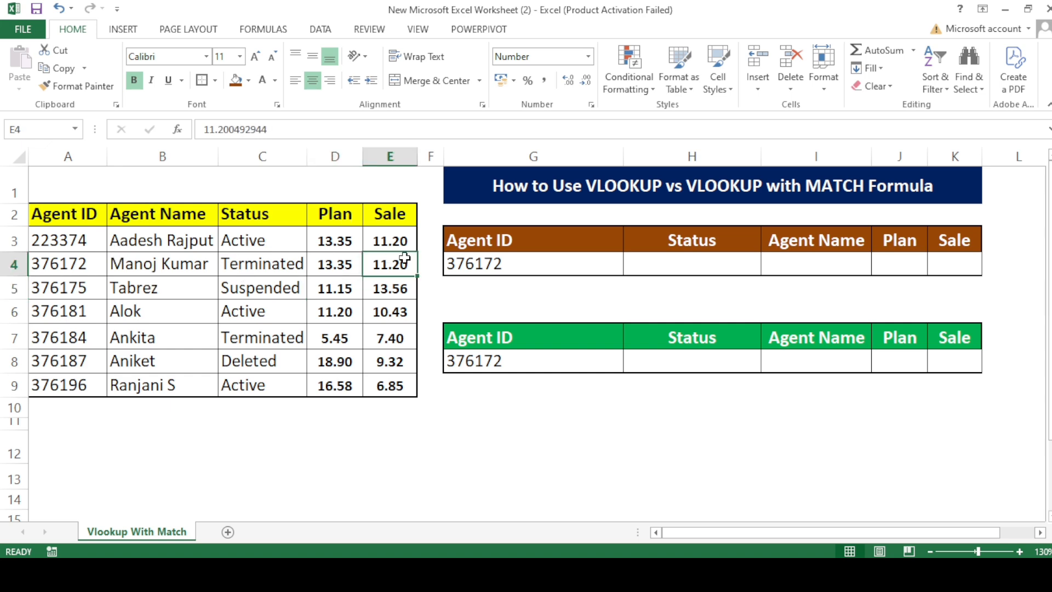
{"action": "left_click", "coordinate": [699, 262]}
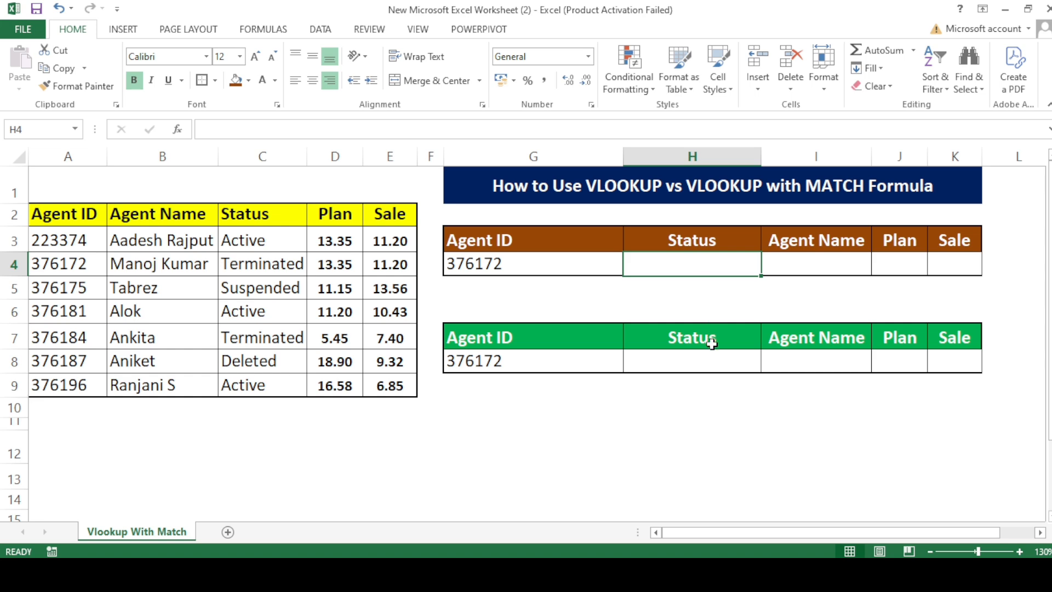
{"action": "left_click", "coordinate": [534, 246]}
Start a VLOOKUP in the brown table's Status cell H4 with lookup value G4 and table array A2:E9.
{"action": "left_click", "coordinate": [657, 270]}
{"action": "type", "text": "=vl"}
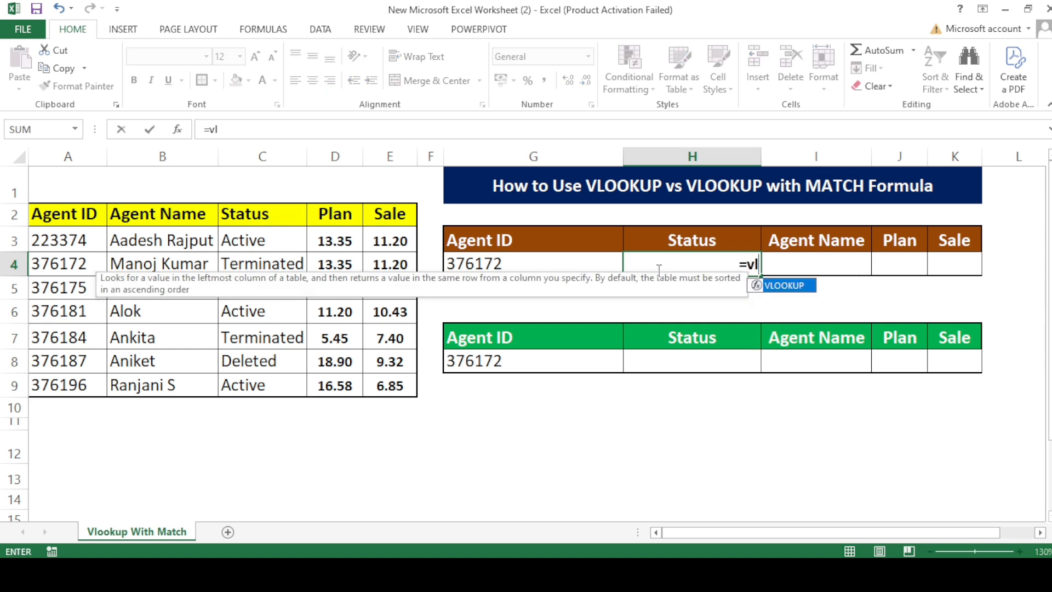
{"action": "key", "text": "Tab"}
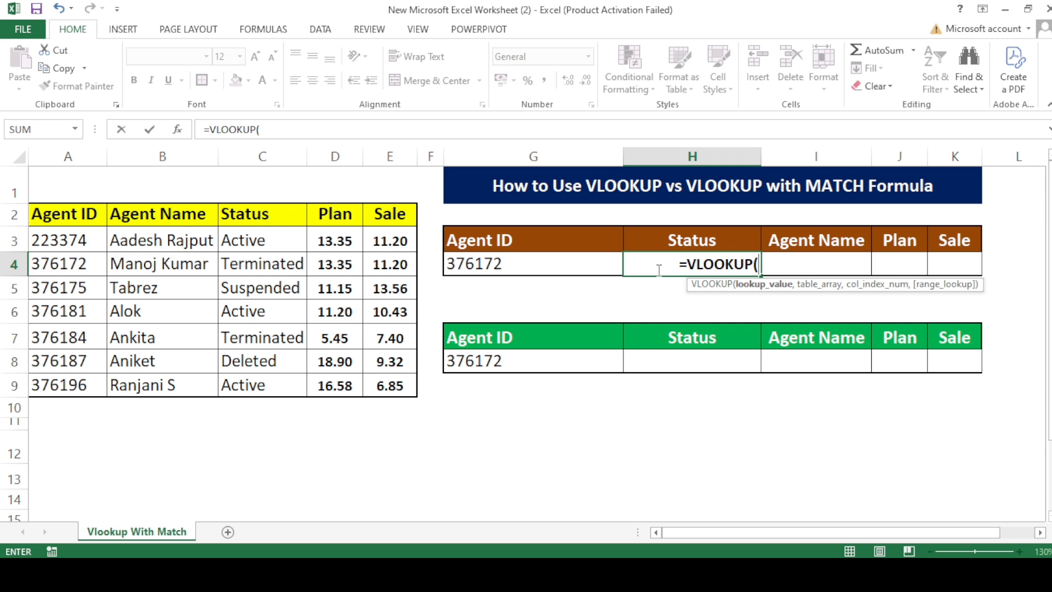
{"action": "key", "text": "Left"}
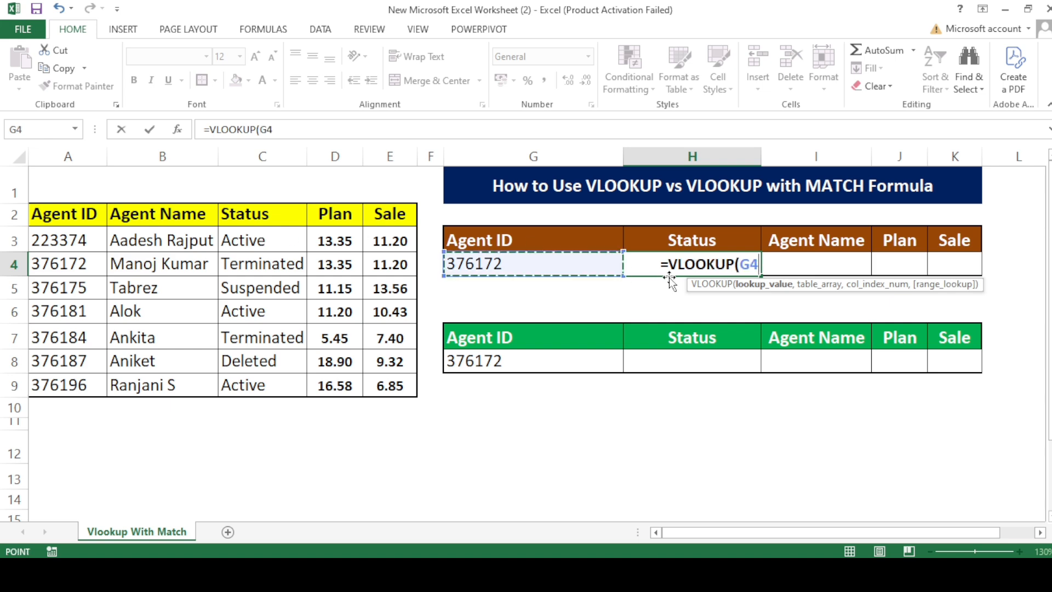
{"action": "type", "text": ","}
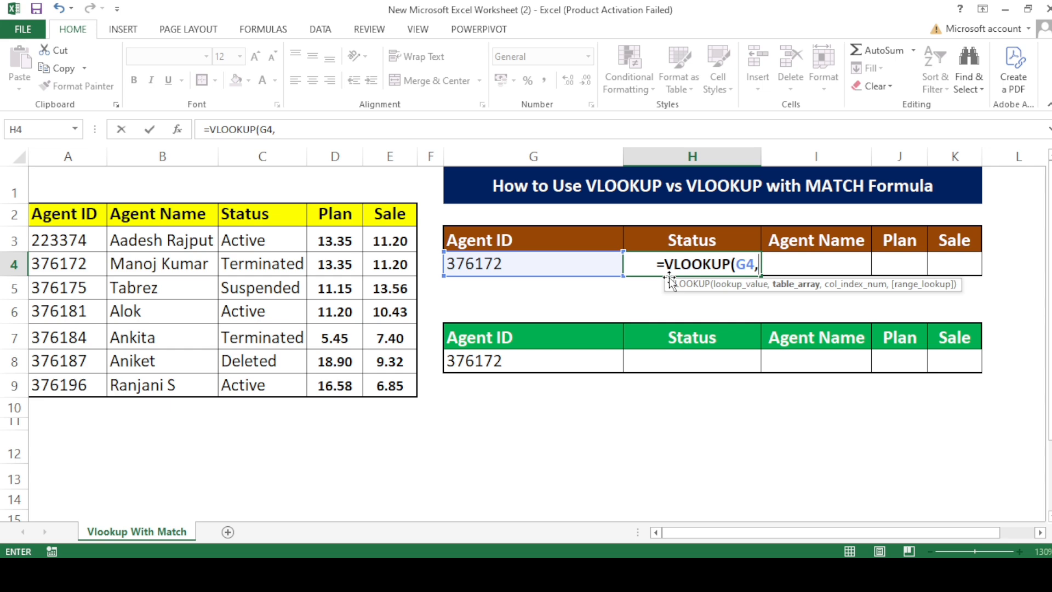
{"action": "left_click", "coordinate": [52, 212]}
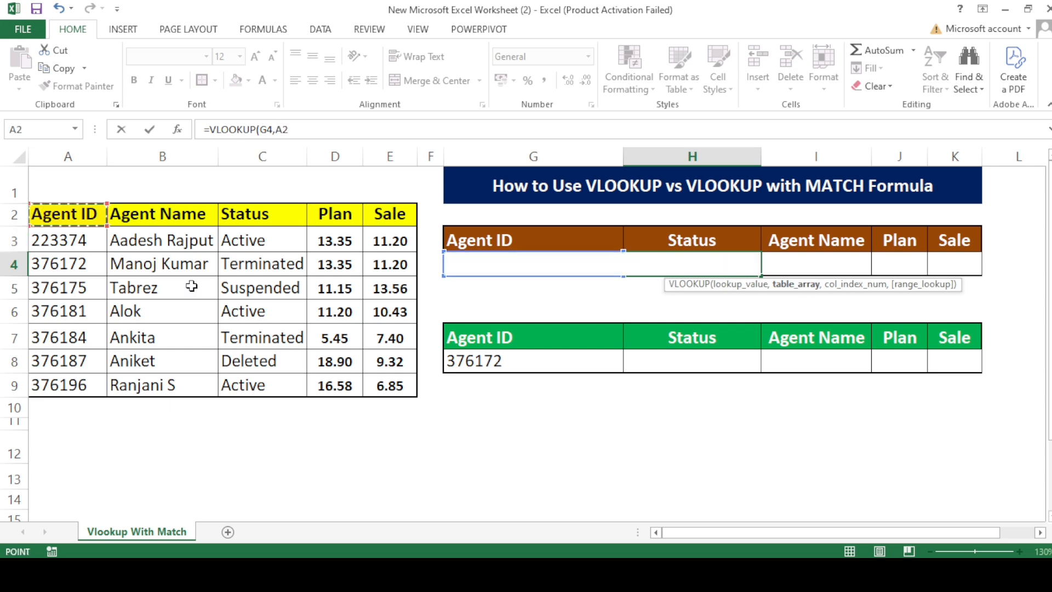
{"action": "left_click_drag", "start_coordinate": [191, 286], "coordinate": [382, 386]}
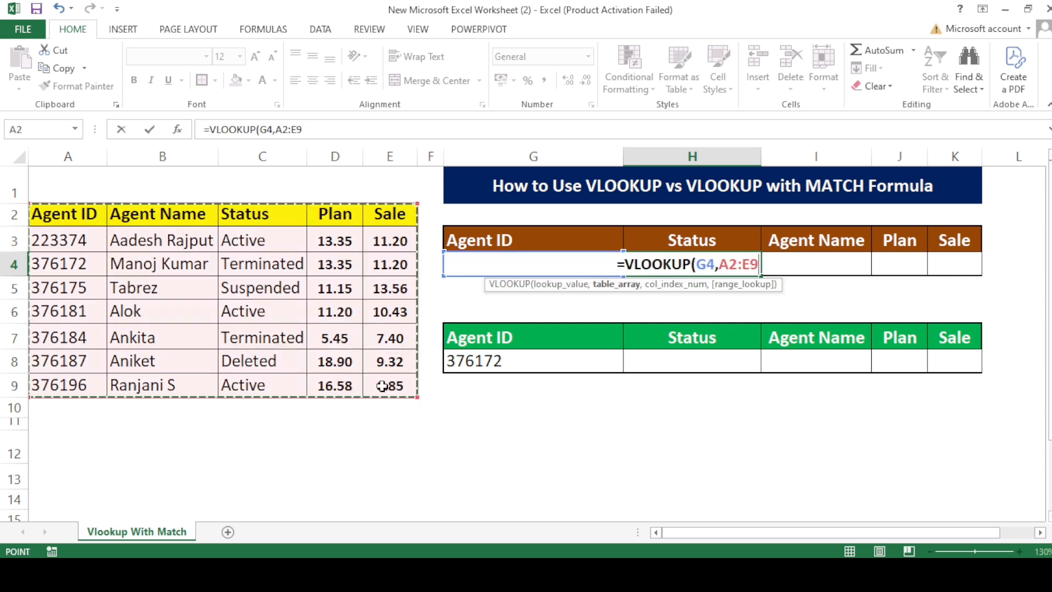
Complete the Status lookup with column index 3 and exact match FALSE, and check the result against the agent's source row.
{"action": "type", "text": ","}
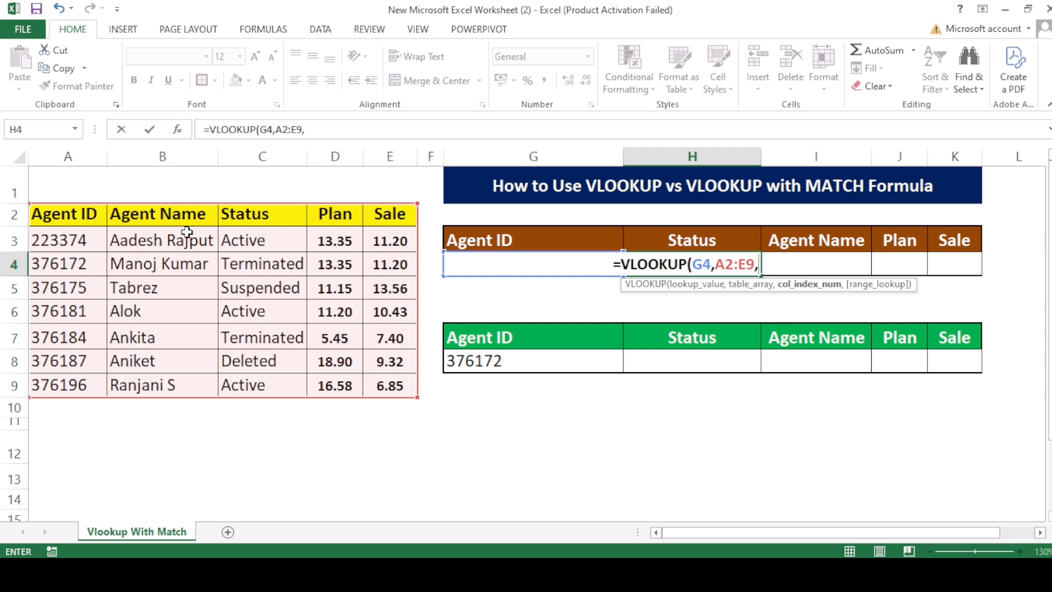
{"action": "type", "text": "3"}
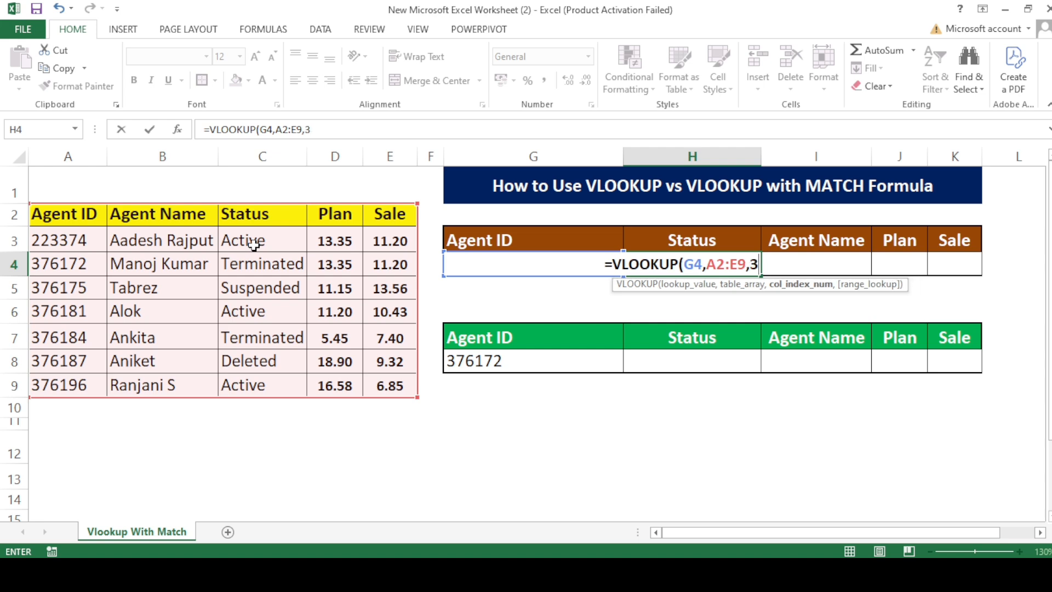
{"action": "type", "text": ","}
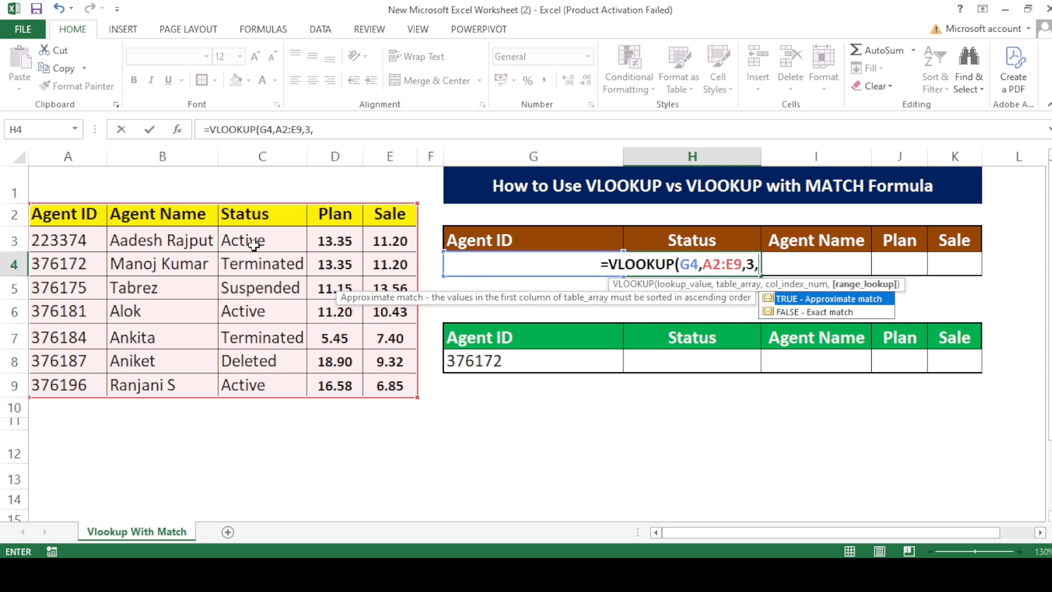
{"action": "key", "text": "Down"}
{"action": "key", "text": "Tab"}
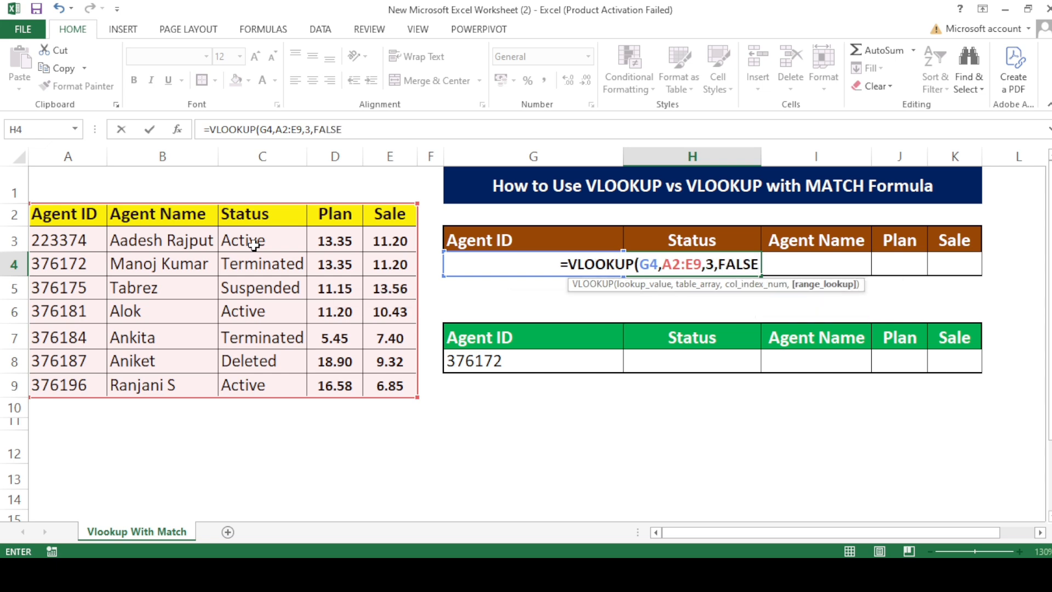
{"action": "type", "text": ")"}
{"action": "key", "text": "ctrl+Return"}
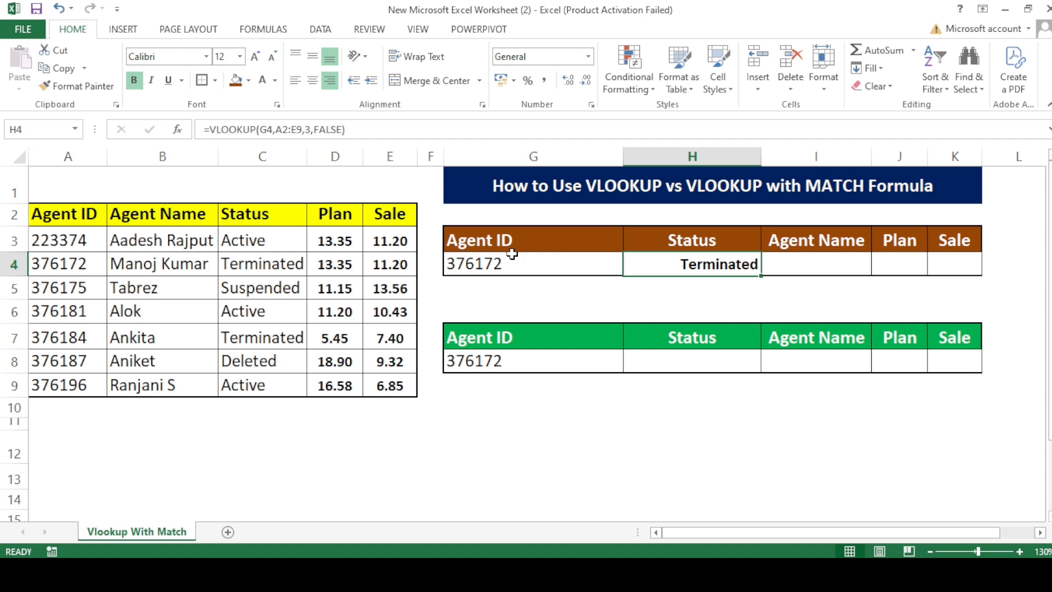
{"action": "left_click", "coordinate": [494, 264]}
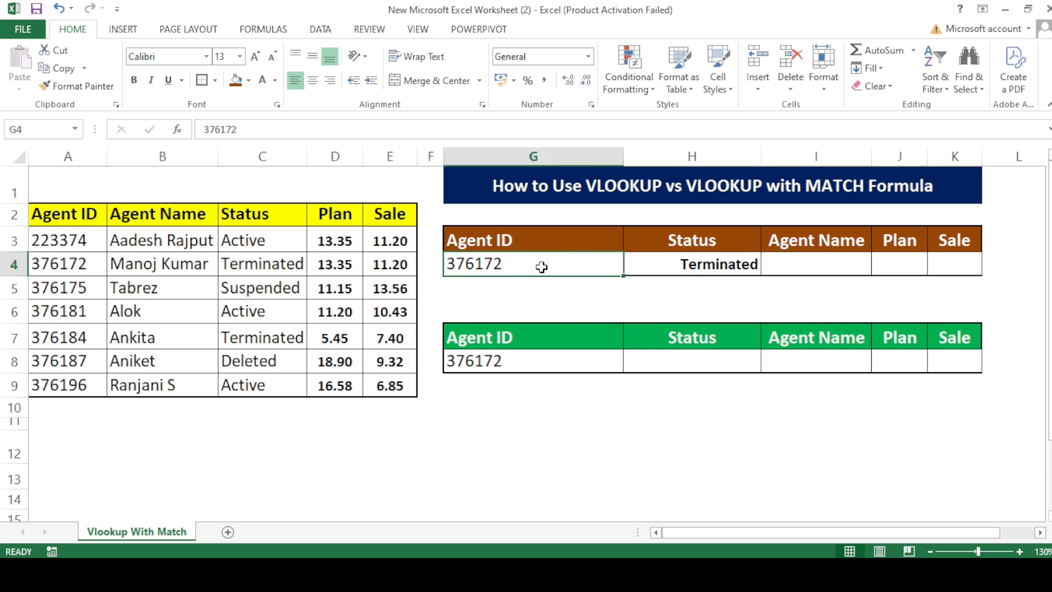
{"action": "left_click", "coordinate": [52, 270]}
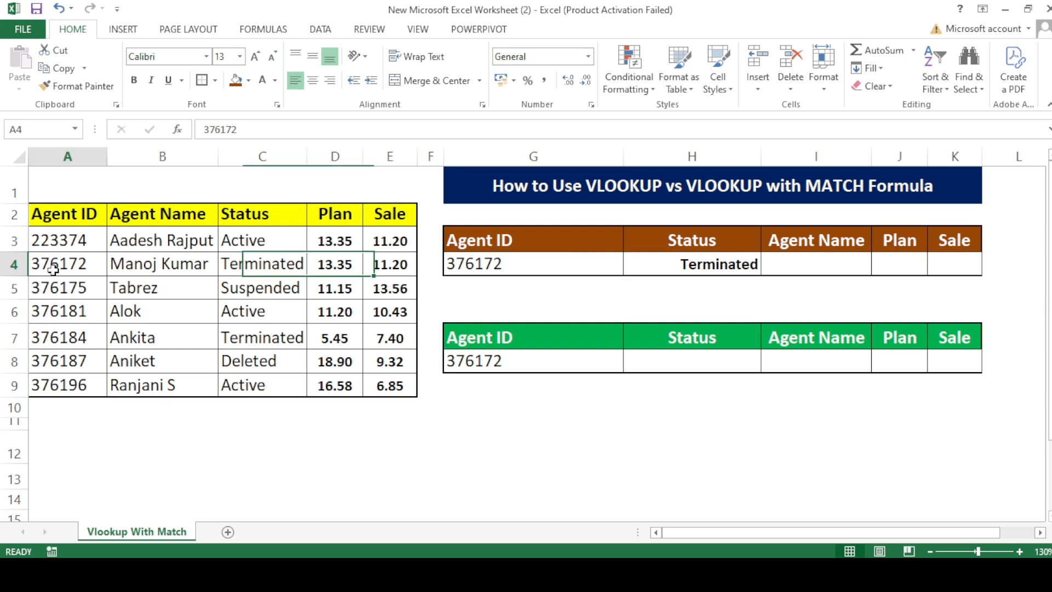
{"action": "left_click", "coordinate": [244, 265]}
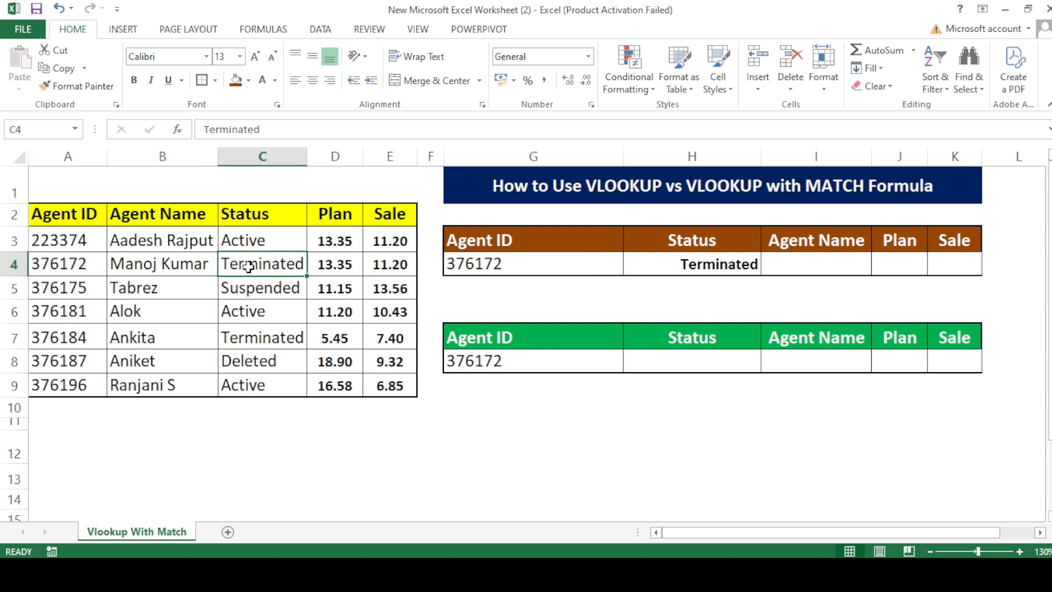
Start a VLOOKUP in the brown table's Agent Name cell I4 with lookup value G4 and table array A2:E9.
{"action": "left_click", "coordinate": [789, 267]}
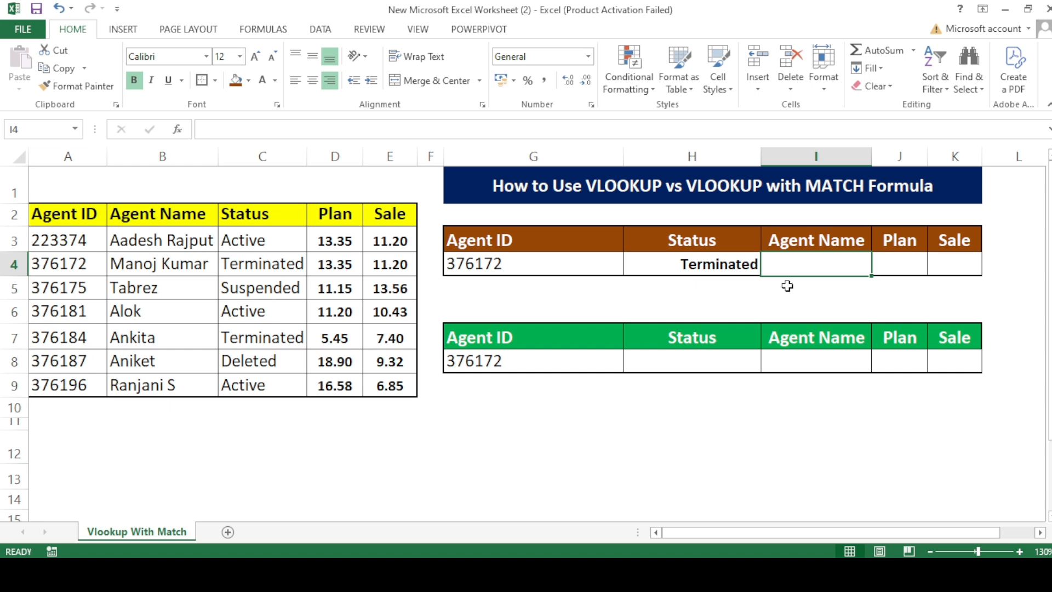
{"action": "type", "text": "=vl"}
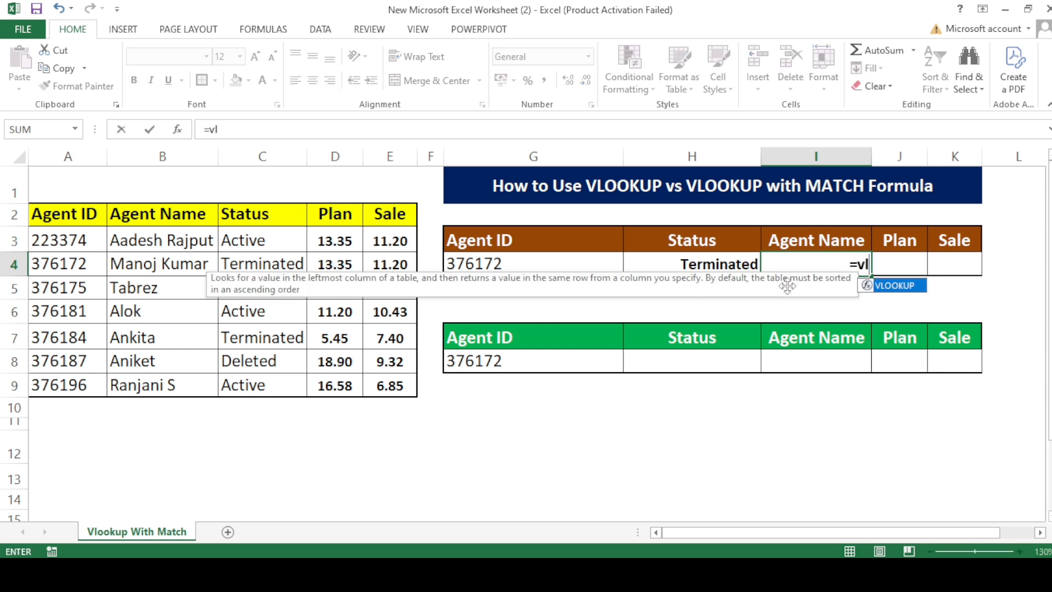
{"action": "key", "text": "Tab"}
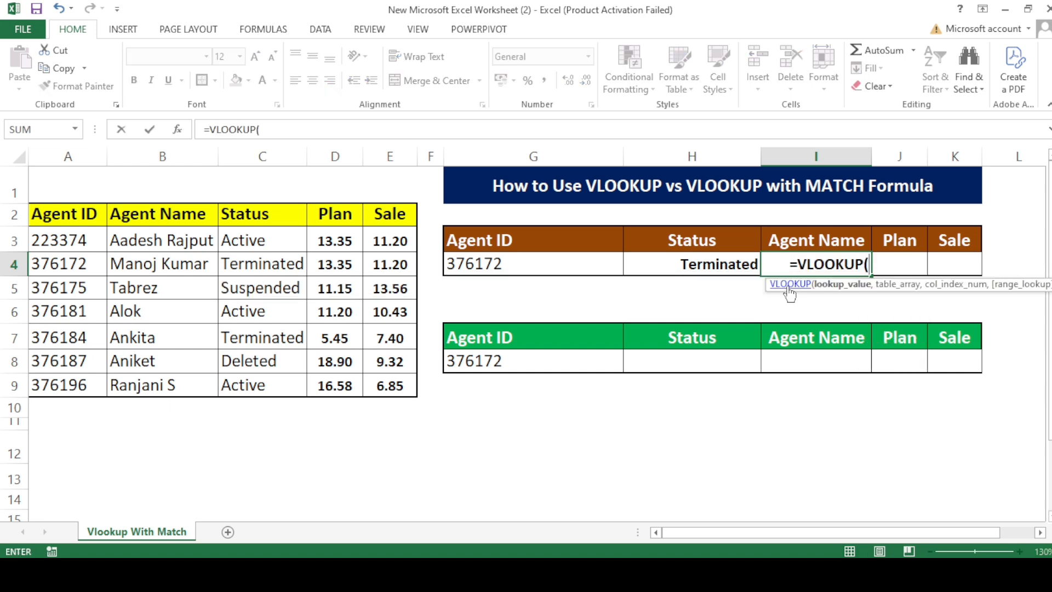
{"action": "key", "text": "Left"}
{"action": "key", "text": "Left"}
{"action": "type", "text": ","}
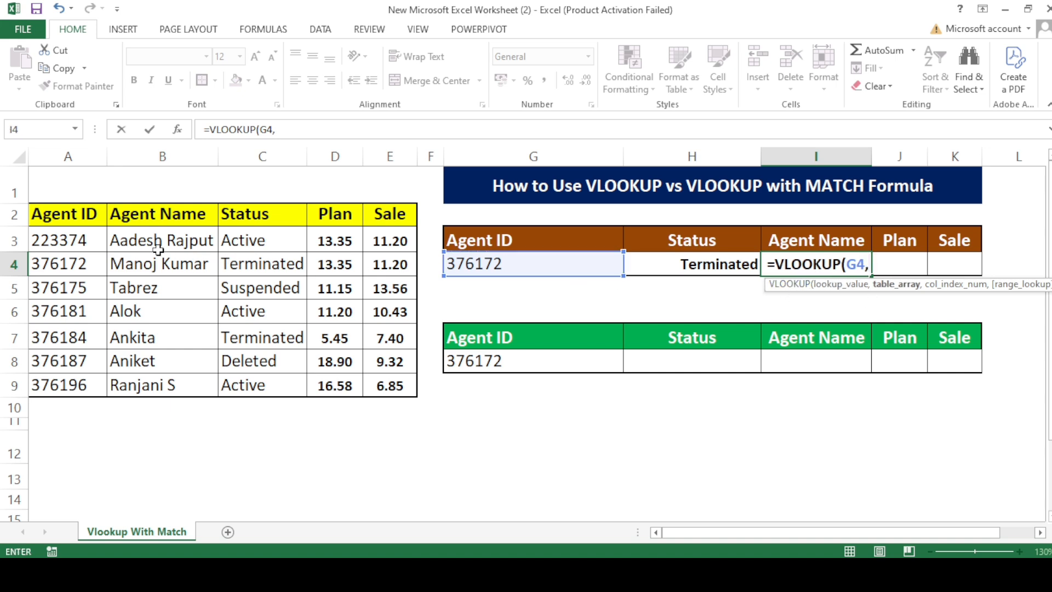
{"action": "left_click_drag", "start_coordinate": [89, 215], "coordinate": [368, 389]}
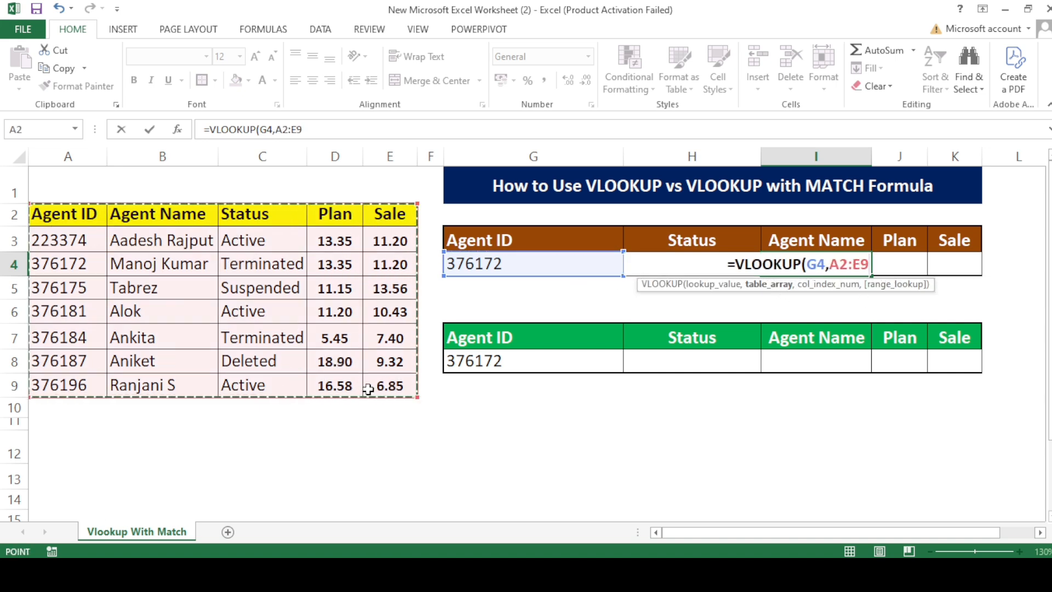
Complete the Agent Name lookup with column index 2 and match type 0, and check the result against the source name cell.
{"action": "type", "text": ","}
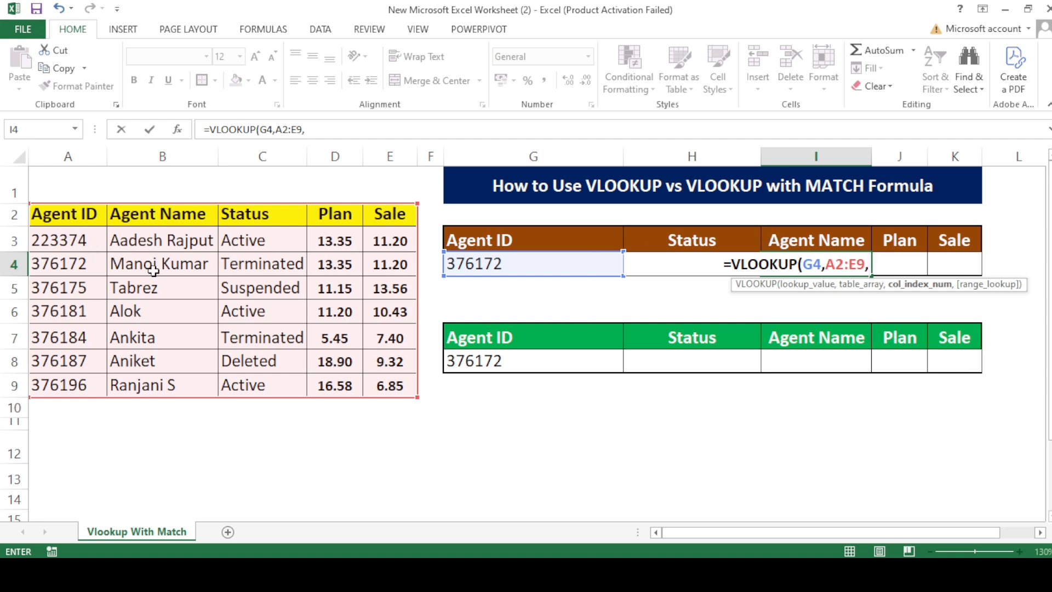
{"action": "type", "text": "2,"}
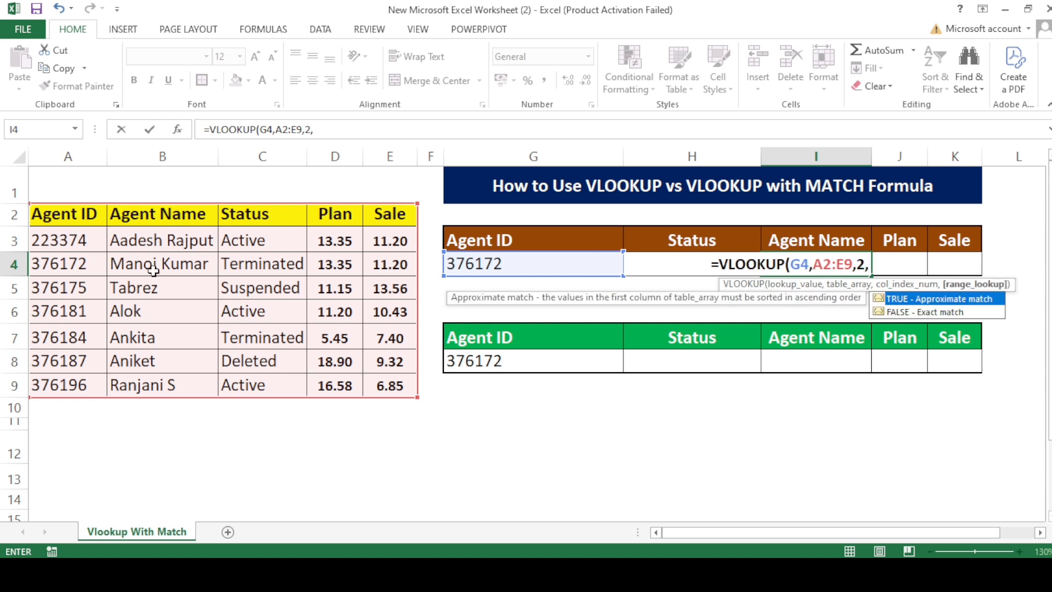
{"action": "type", "text": "0)"}
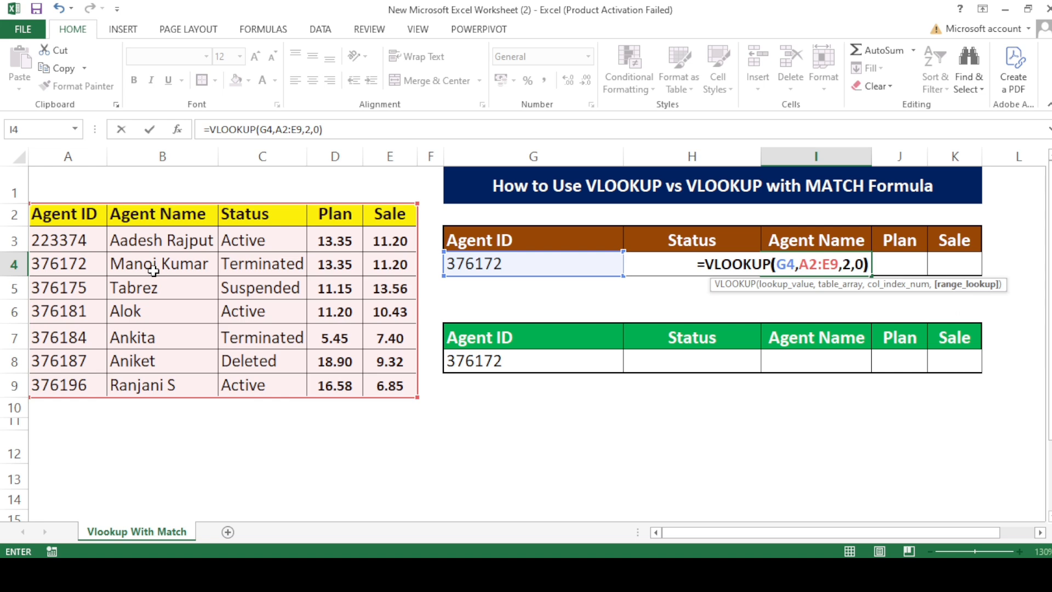
{"action": "key", "text": "Return"}
{"action": "key", "text": "Up"}
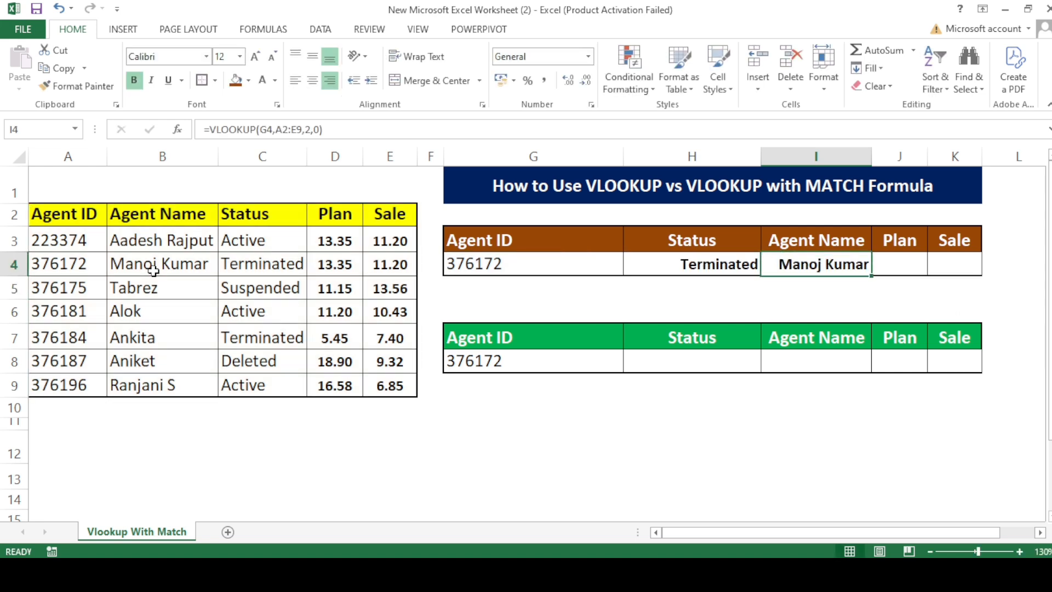
{"action": "left_click", "coordinate": [140, 283]}
{"action": "left_click", "coordinate": [137, 274]}
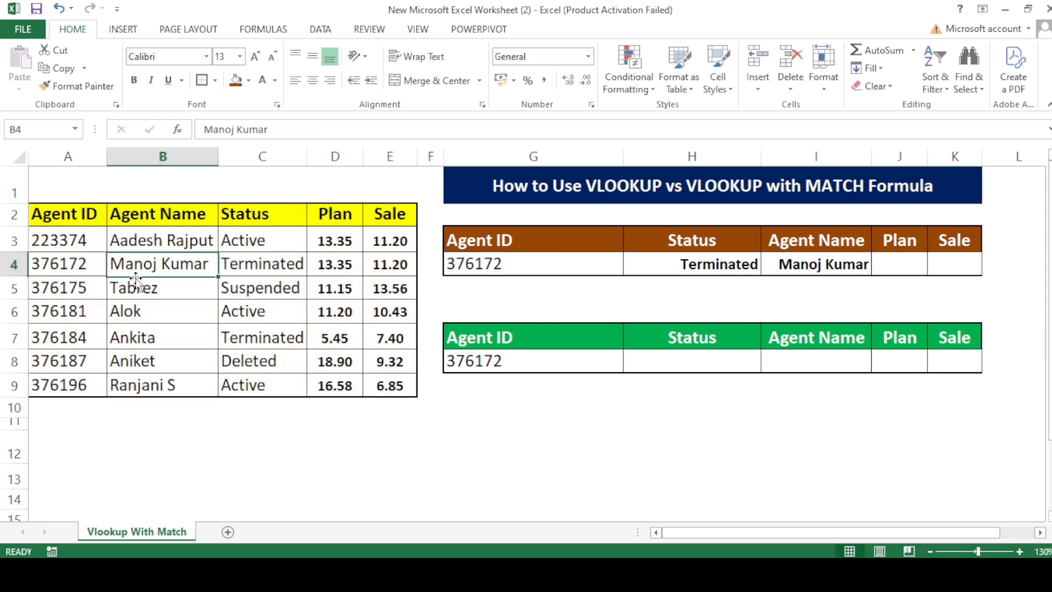
Start a VLOOKUP in the brown table's Plan cell J4 with G4 as the lookup value.
{"action": "left_click", "coordinate": [900, 263]}
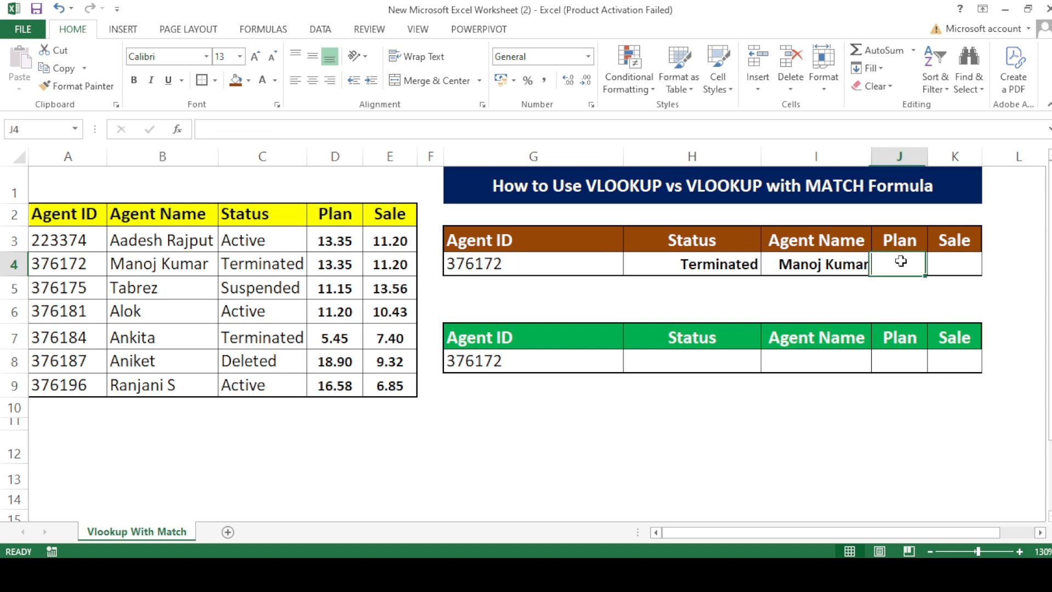
{"action": "key", "text": "Right"}
{"action": "left_click", "coordinate": [901, 262]}
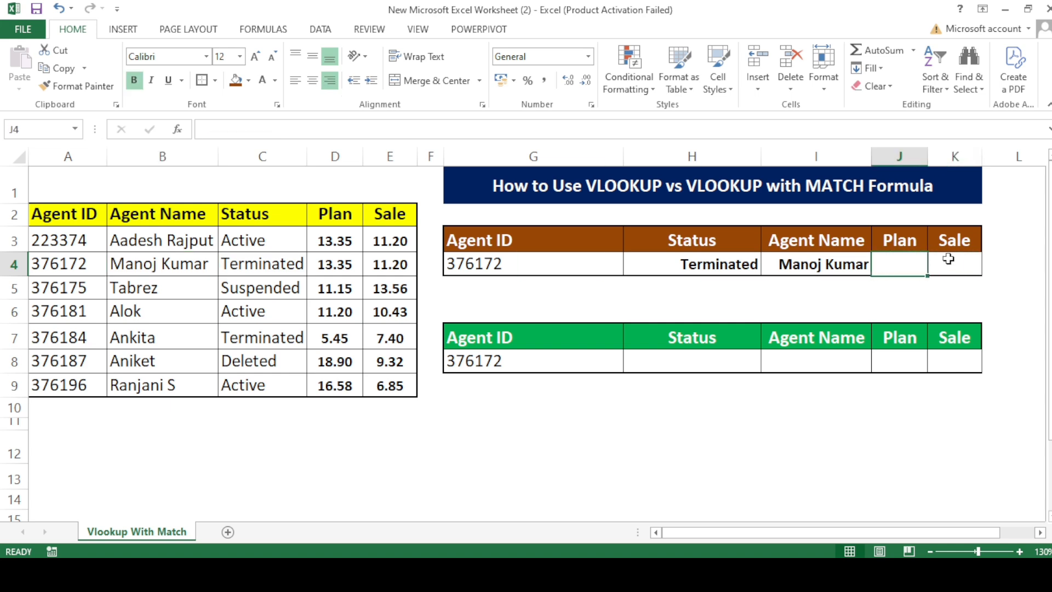
{"action": "key", "text": "Right"}
{"action": "type", "text": "=vl"}
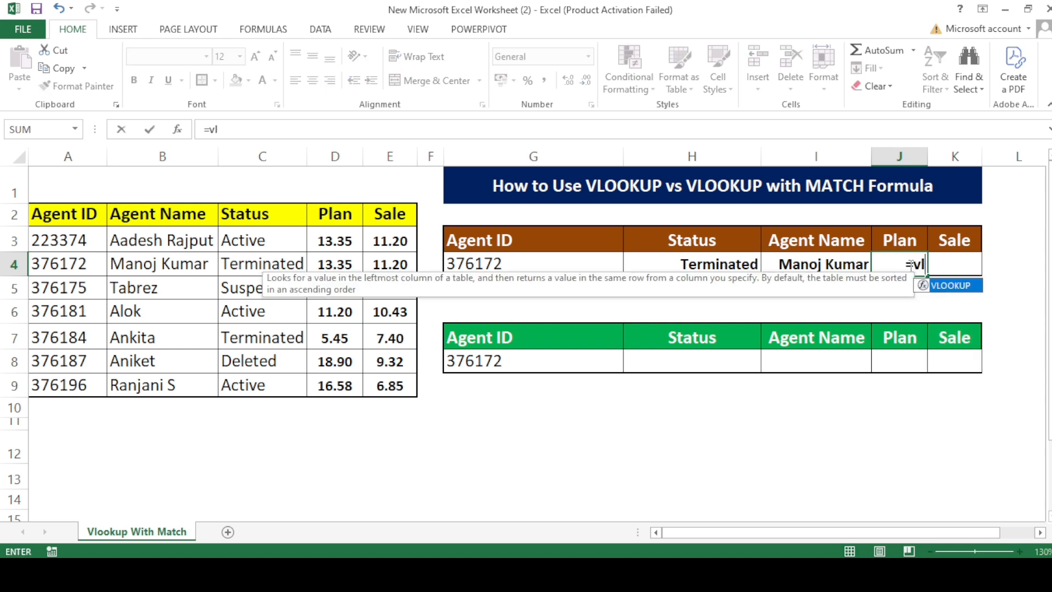
{"action": "key", "text": "Tab"}
{"action": "key", "text": "Left"}
{"action": "key", "text": "Left"}
{"action": "key", "text": "Left"}
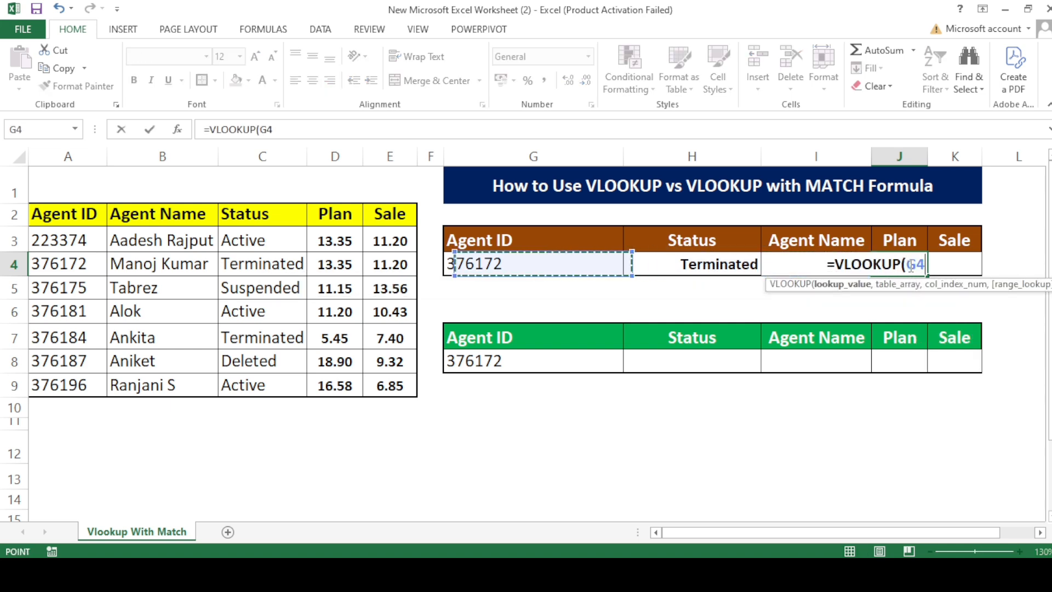
{"action": "type", "text": ","}
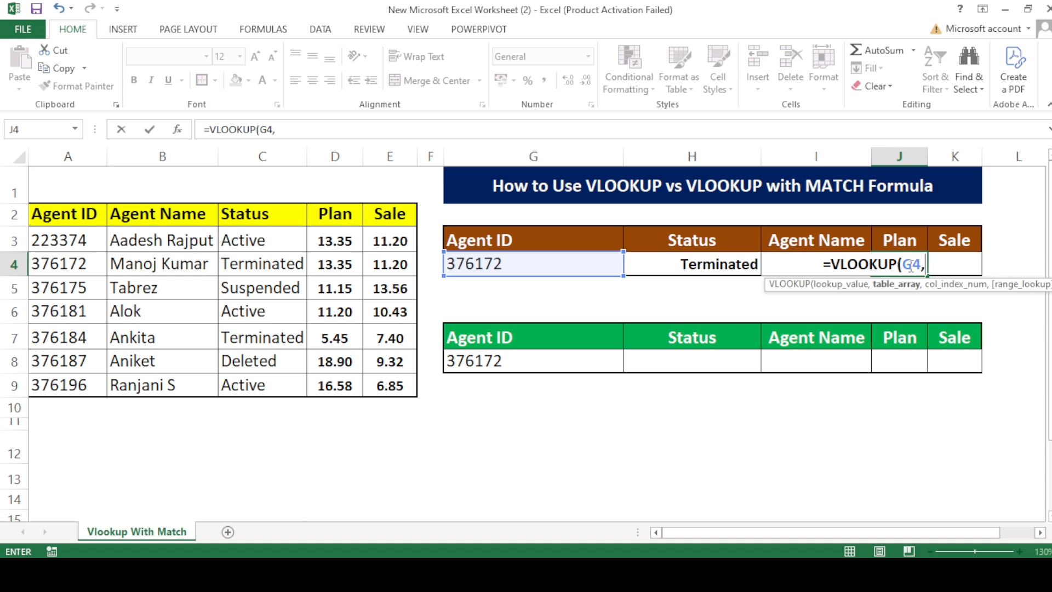
Lock only the column of the lookup value in the Plan formula, making it $G4.
{"action": "left_click", "coordinate": [277, 128]}
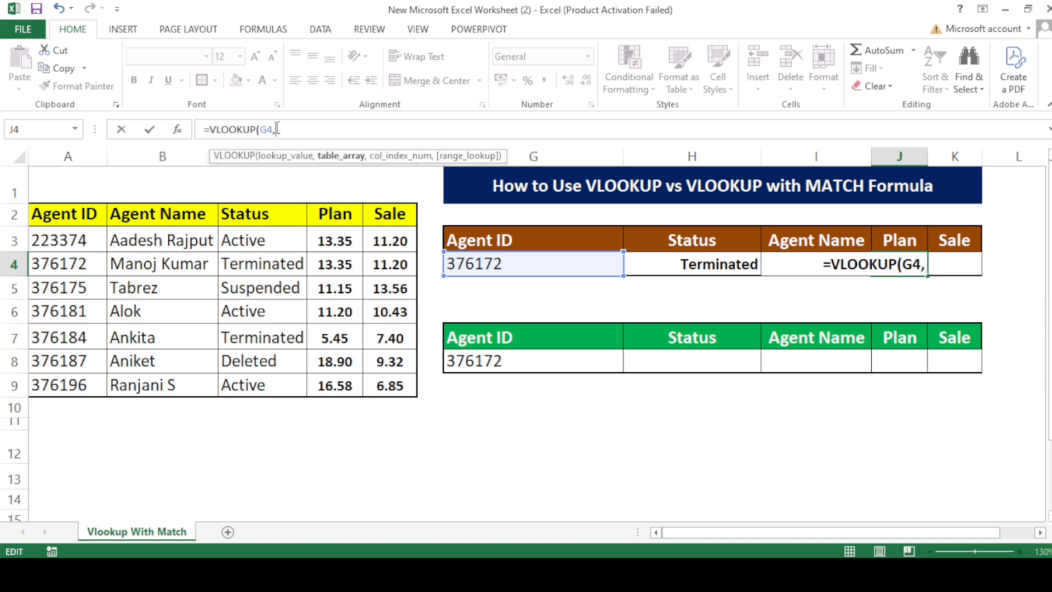
{"action": "key", "text": "shift+Left"}
{"action": "key", "text": "shift+Left"}
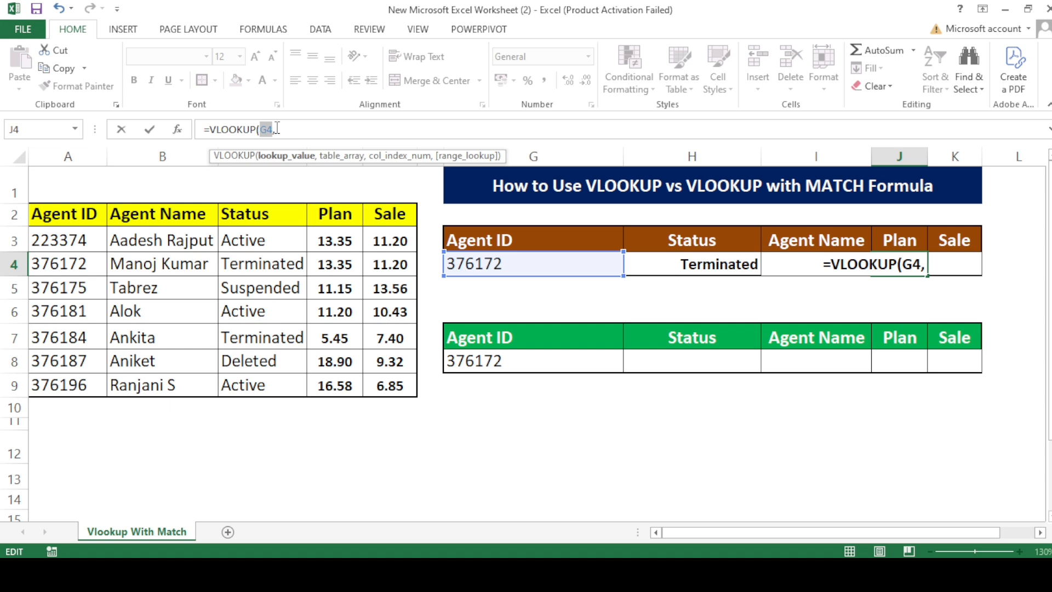
{"action": "key", "text": "F4"}
{"action": "key", "text": "F4"}
{"action": "key", "text": "F4"}
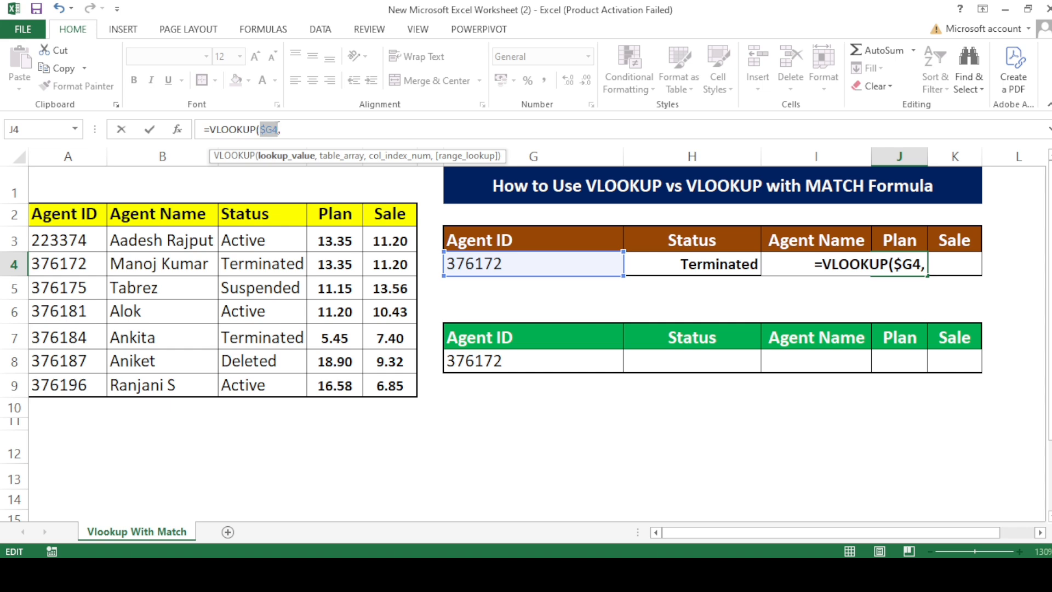
{"action": "key", "text": "End"}
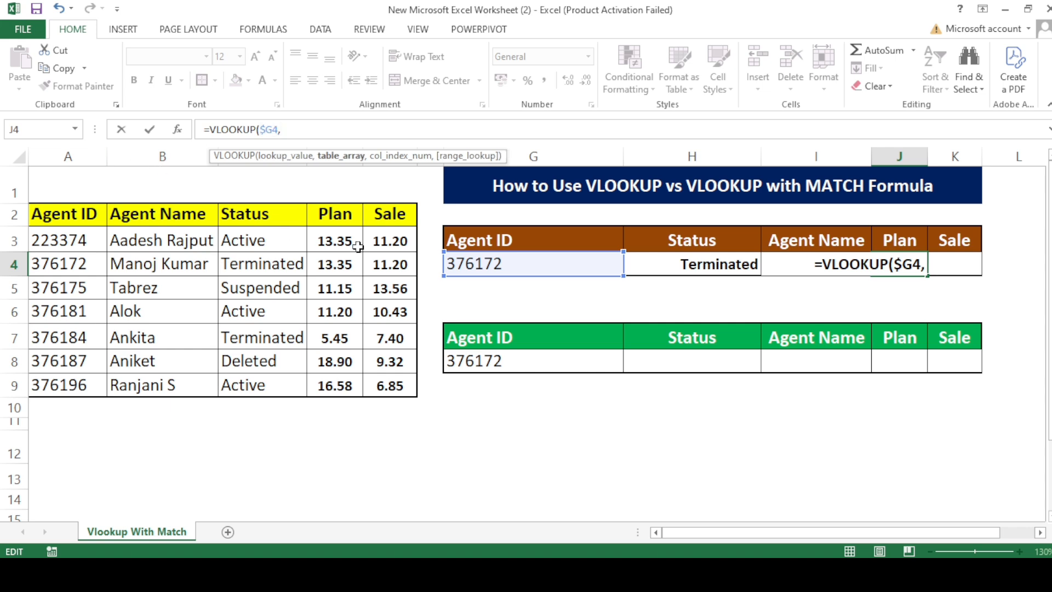
Add the source table as the Plan formula's table array with absolute references, $A$2:$E$9.
{"action": "left_click_drag", "start_coordinate": [66, 213], "coordinate": [365, 387]}
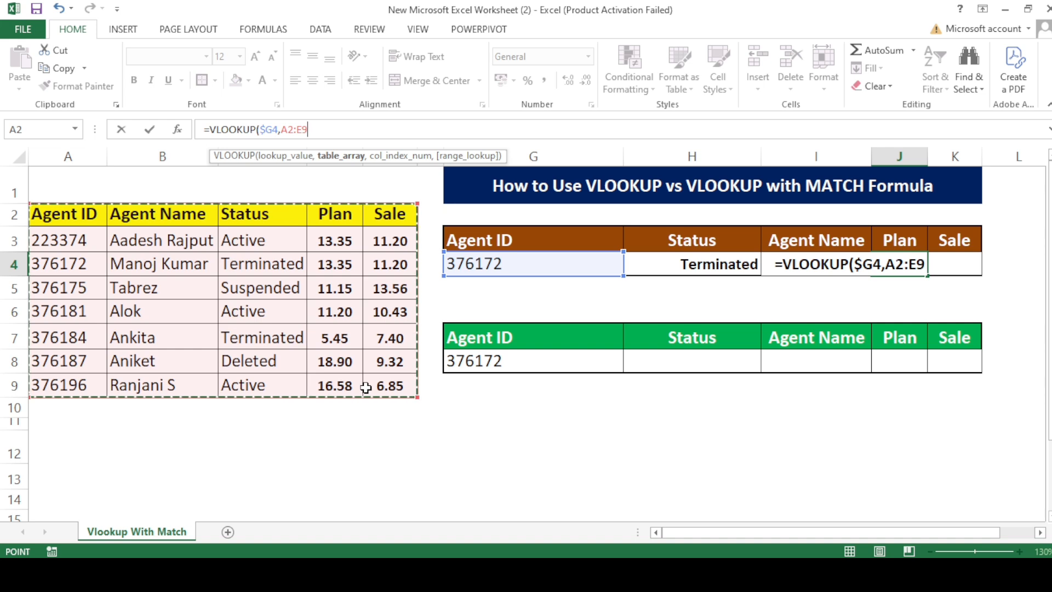
{"action": "key", "text": "F4"}
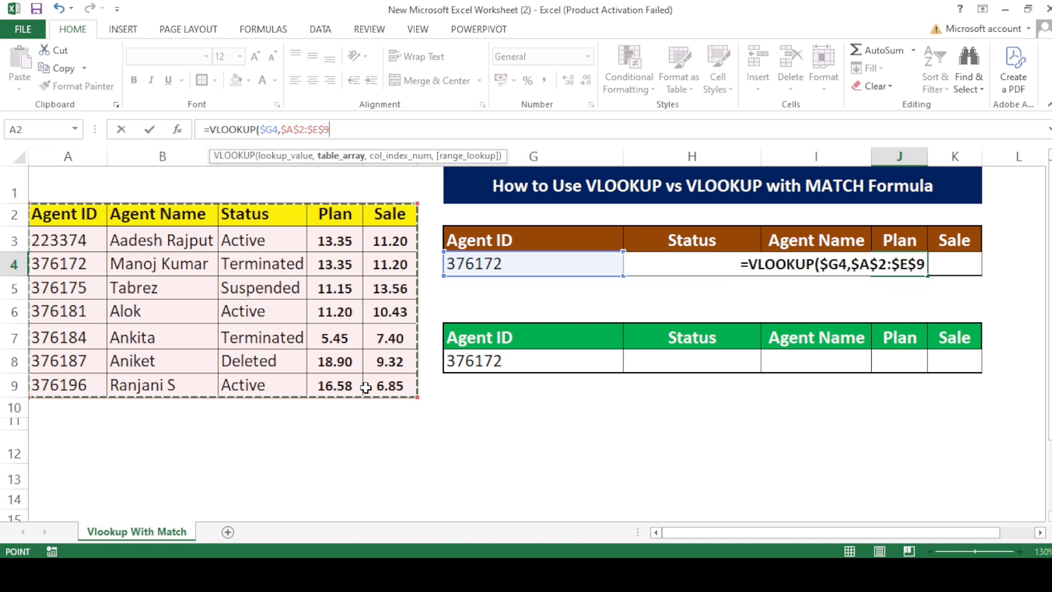
{"action": "type", "text": ","}
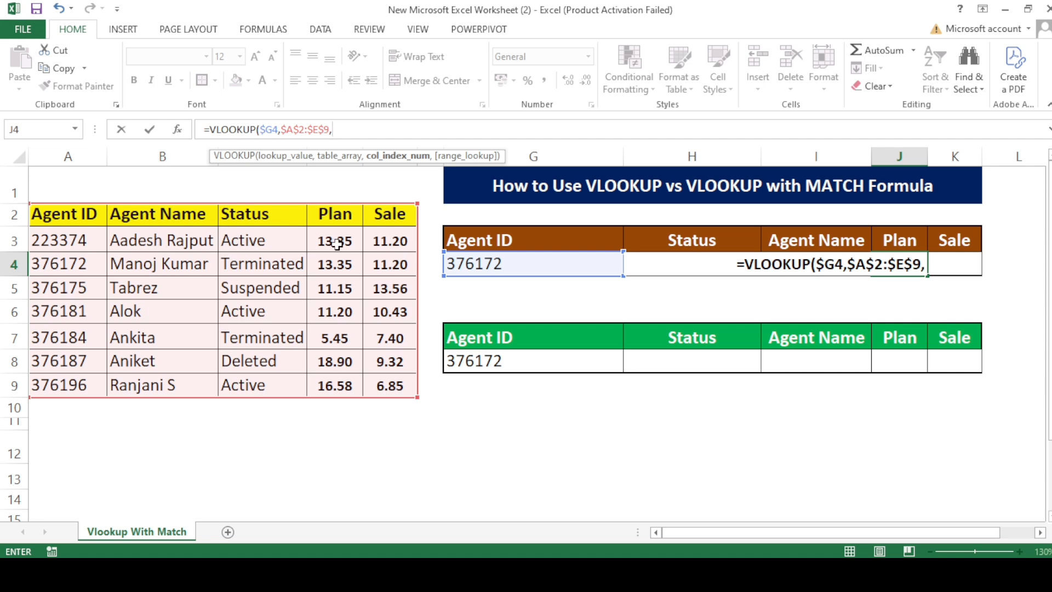
Complete the Plan lookup with column index 4 and exact match FALSE.
{"action": "type", "text": "4,"}
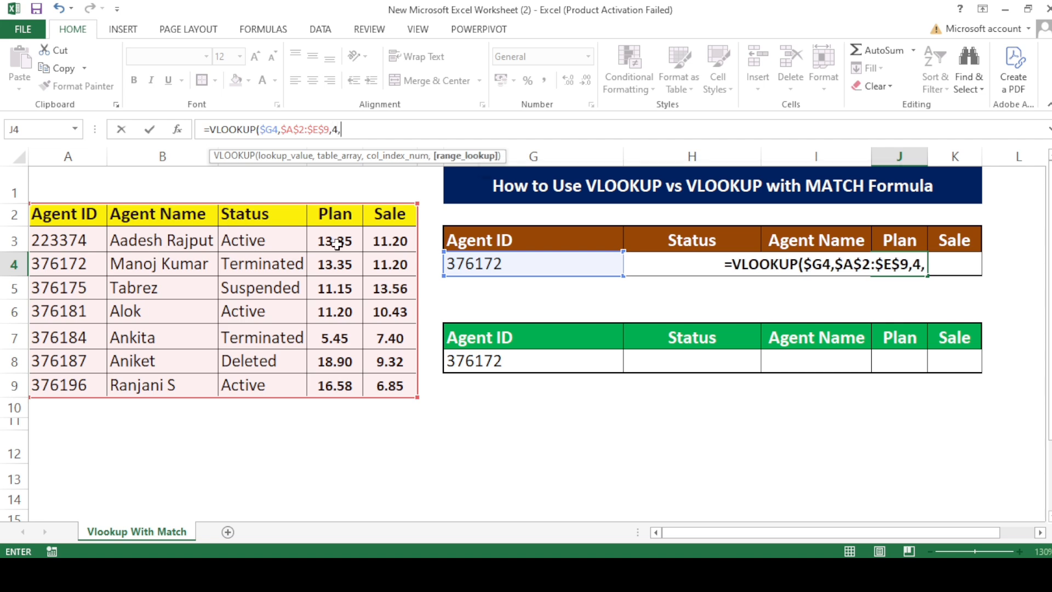
{"action": "key", "text": "Down"}
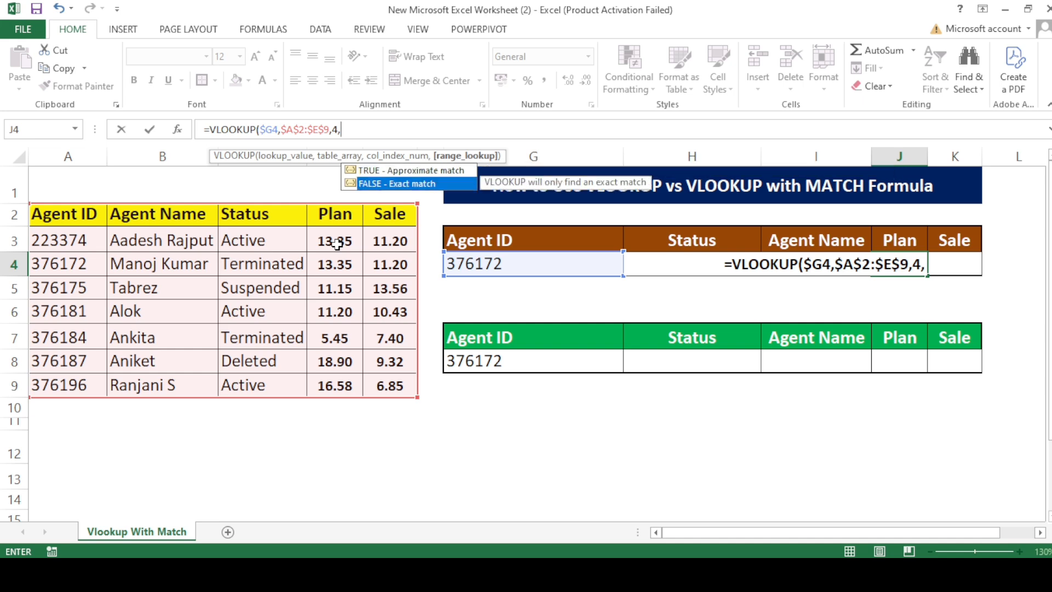
{"action": "key", "text": "Tab"}
{"action": "type", "text": ")"}
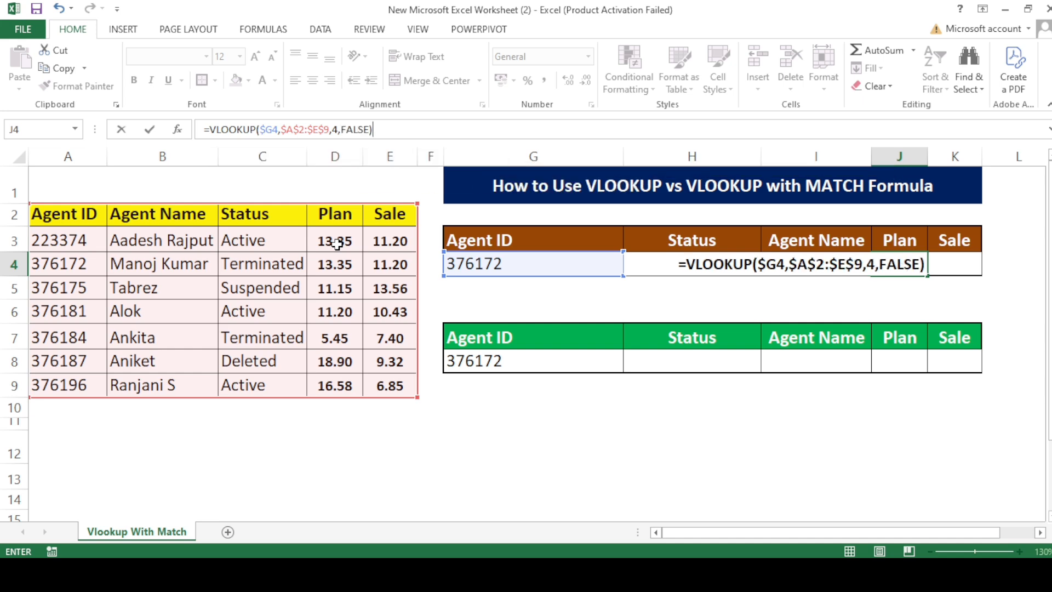
{"action": "key", "text": "Return"}
{"action": "key", "text": "Up"}
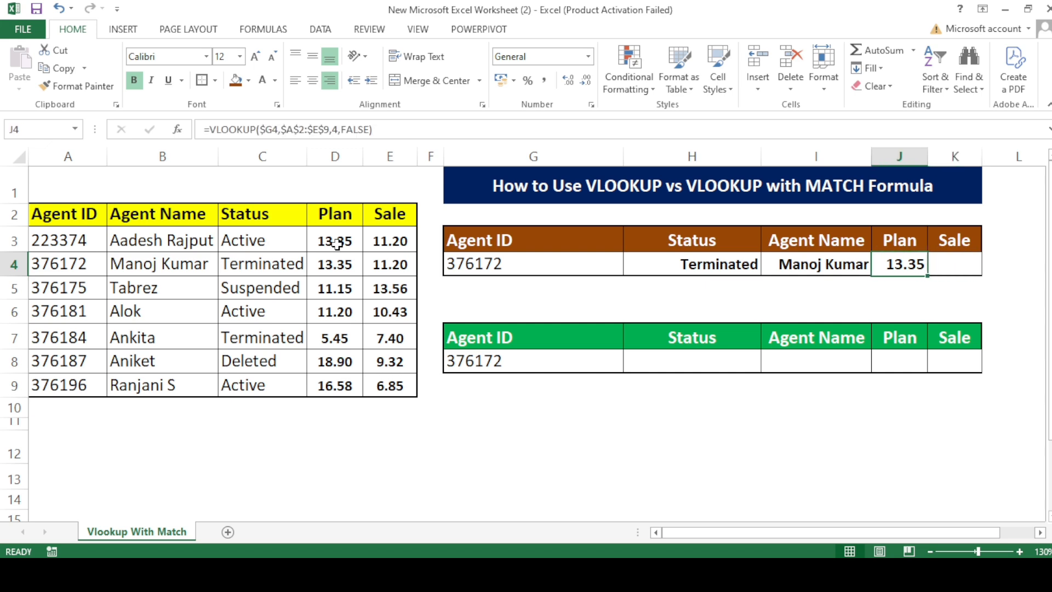
Copy the Plan formula from J4 into the brown table's Sale cell K4.
{"action": "key", "text": "Right"}
{"action": "key", "text": "Left"}
{"action": "key", "text": "Right"}
{"action": "key", "text": "Left"}
{"action": "key", "text": "ctrl+c"}
{"action": "key", "text": "Right"}
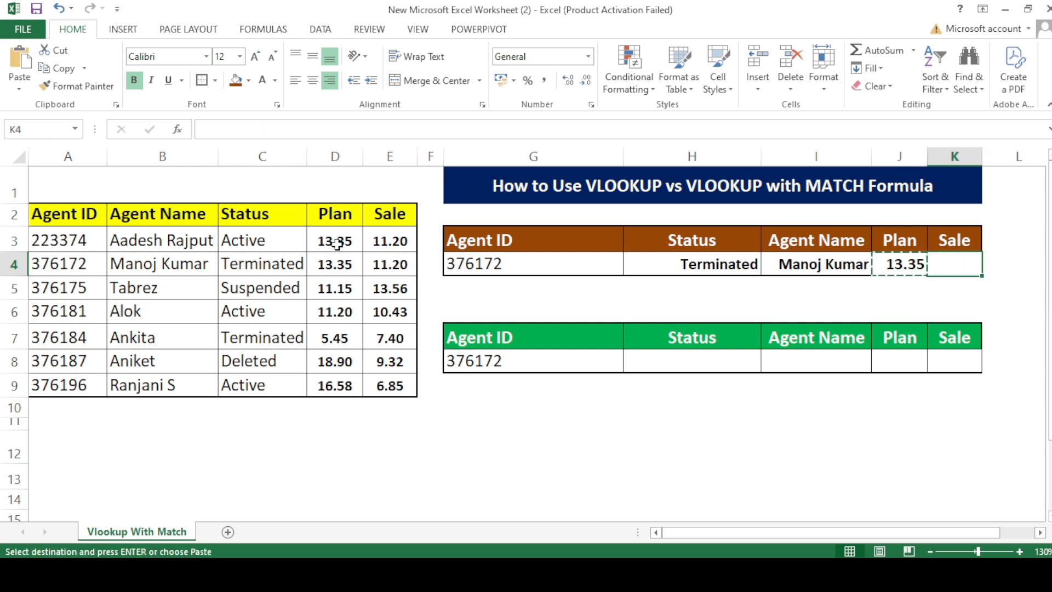
{"action": "key", "text": "ctrl+v"}
{"action": "key", "text": "Escape"}
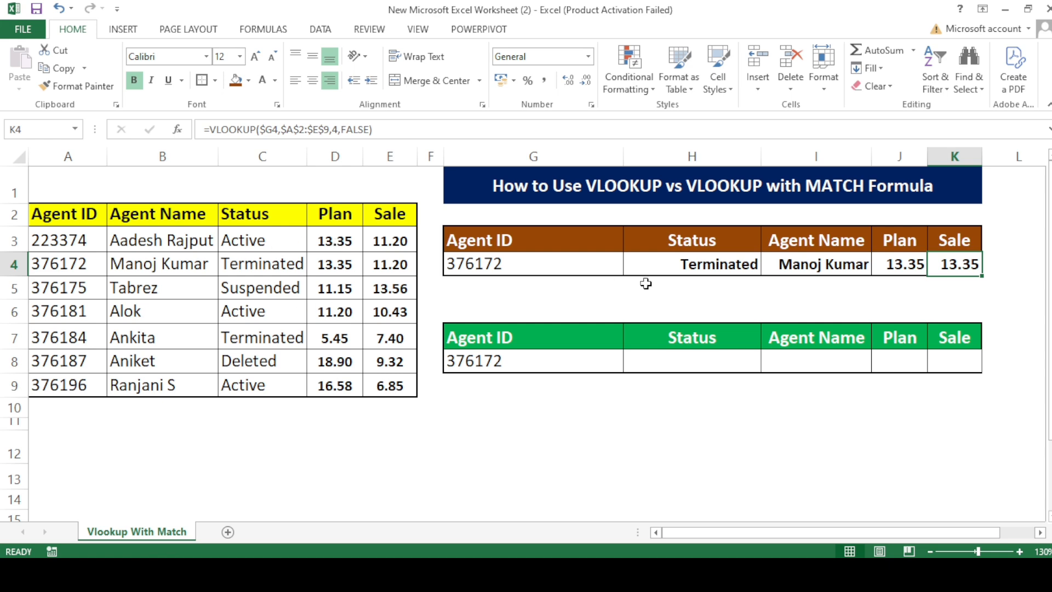
Compare the copied Sale result in K4 with the agent's Plan and Sale values in the source table.
{"action": "left_click", "coordinate": [460, 267]}
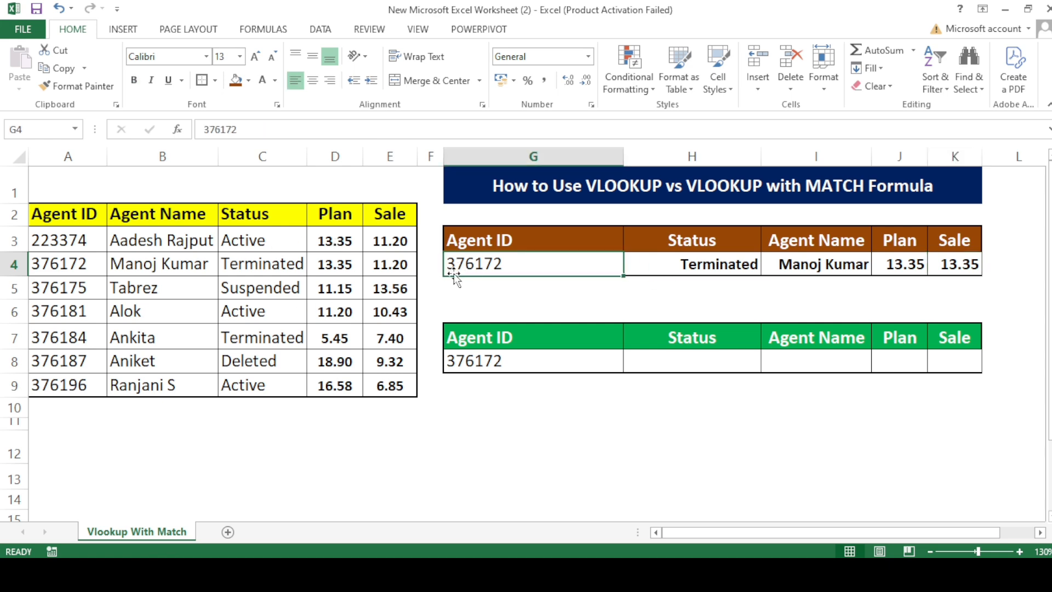
{"action": "left_click", "coordinate": [41, 275]}
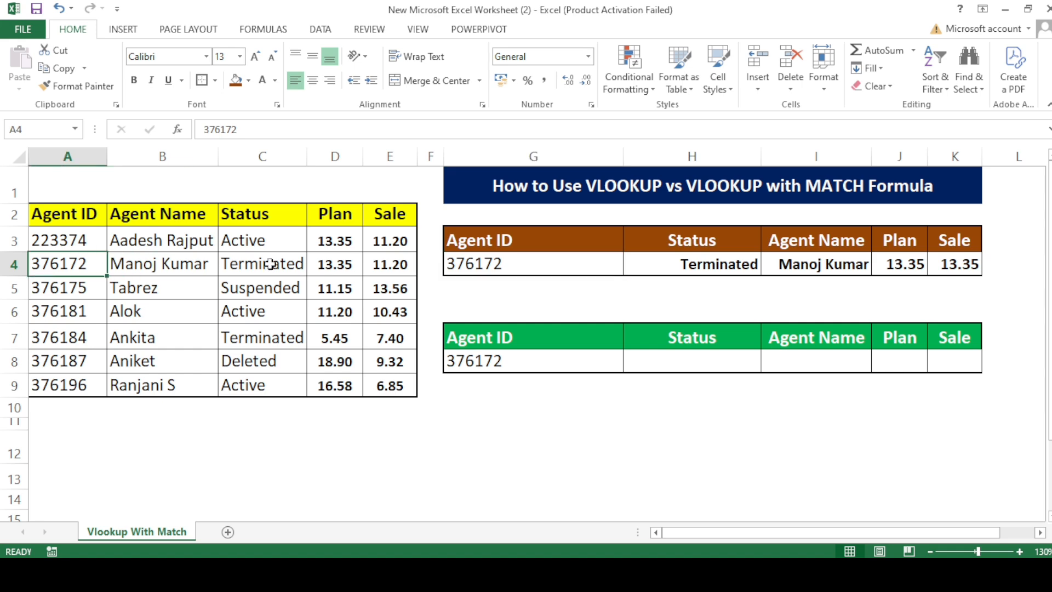
{"action": "left_click", "coordinate": [336, 267]}
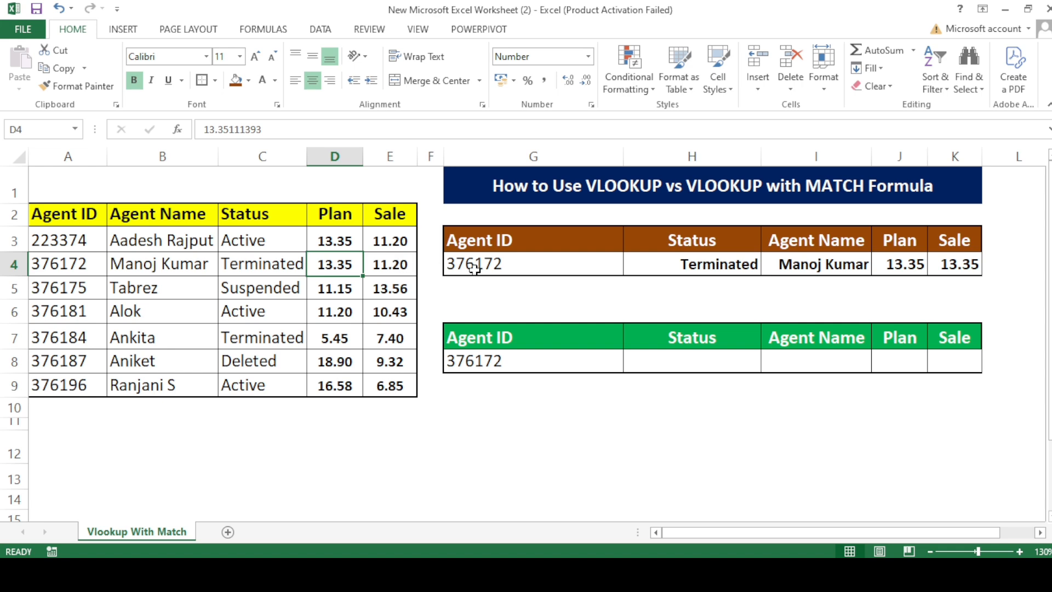
{"action": "left_click", "coordinate": [402, 264]}
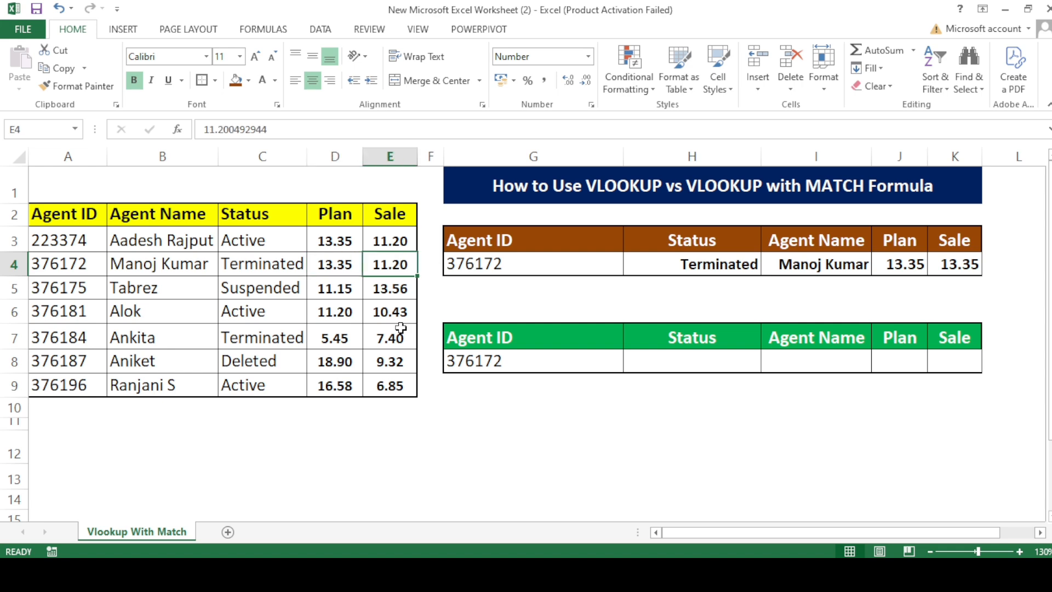
{"action": "left_click", "coordinate": [956, 264]}
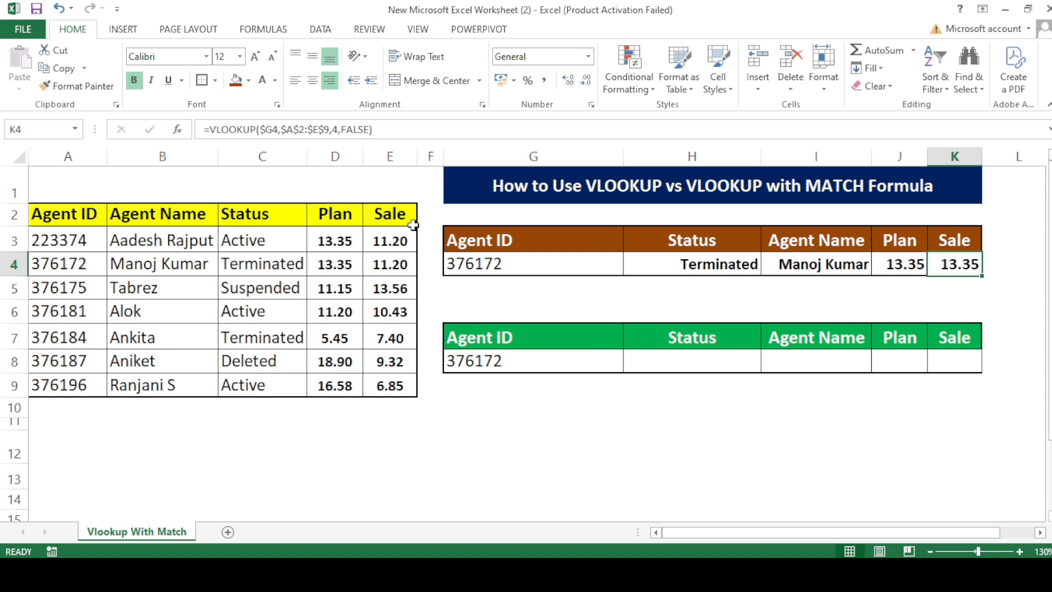
{"action": "left_click", "coordinate": [391, 240]}
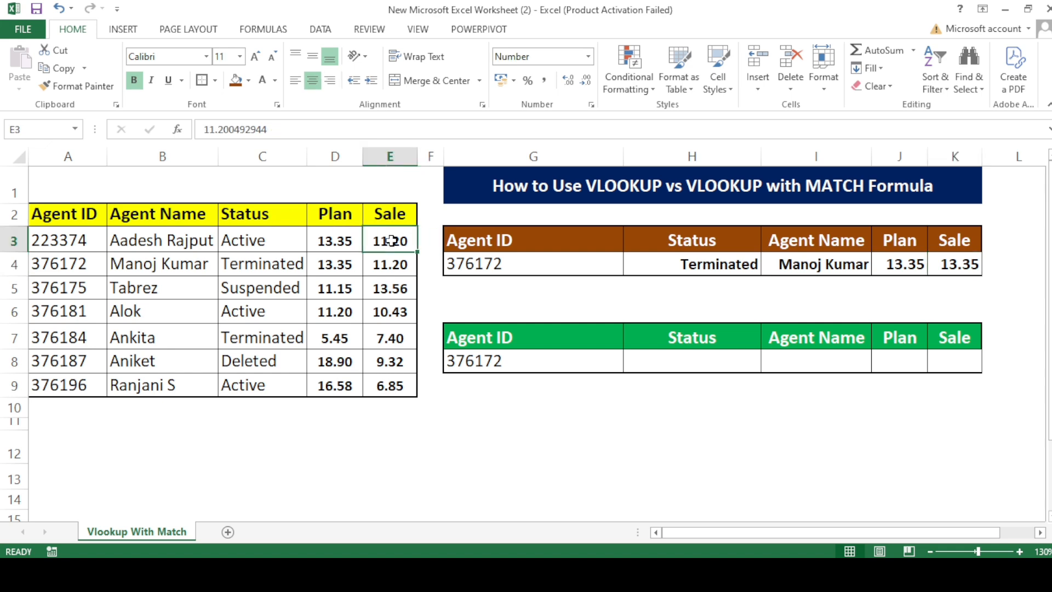
Change the column index in the Sale formula in K4 to 5.
{"action": "left_click", "coordinate": [940, 267]}
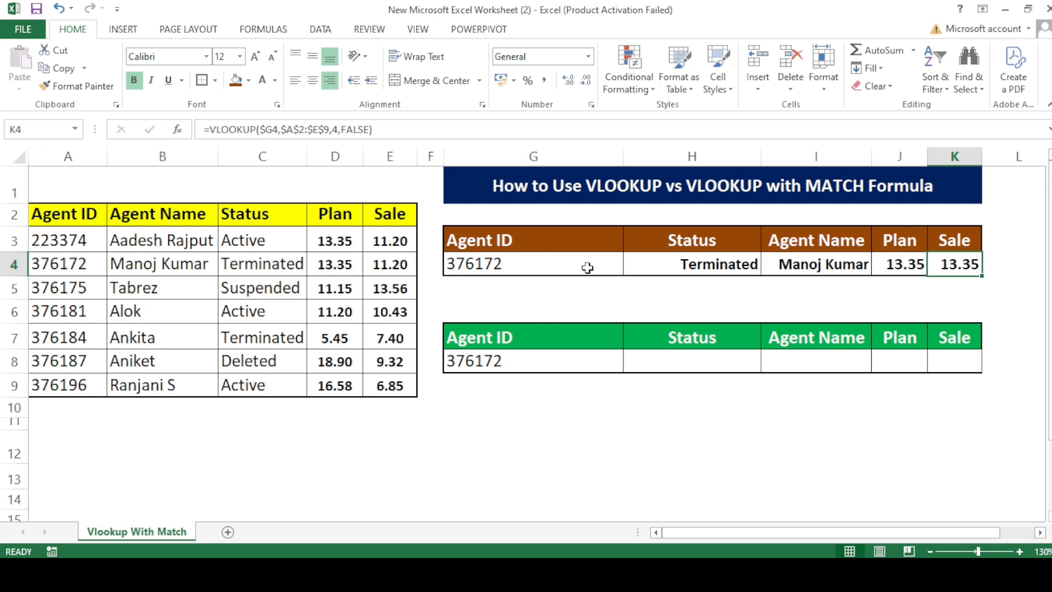
{"action": "key", "text": "F2"}
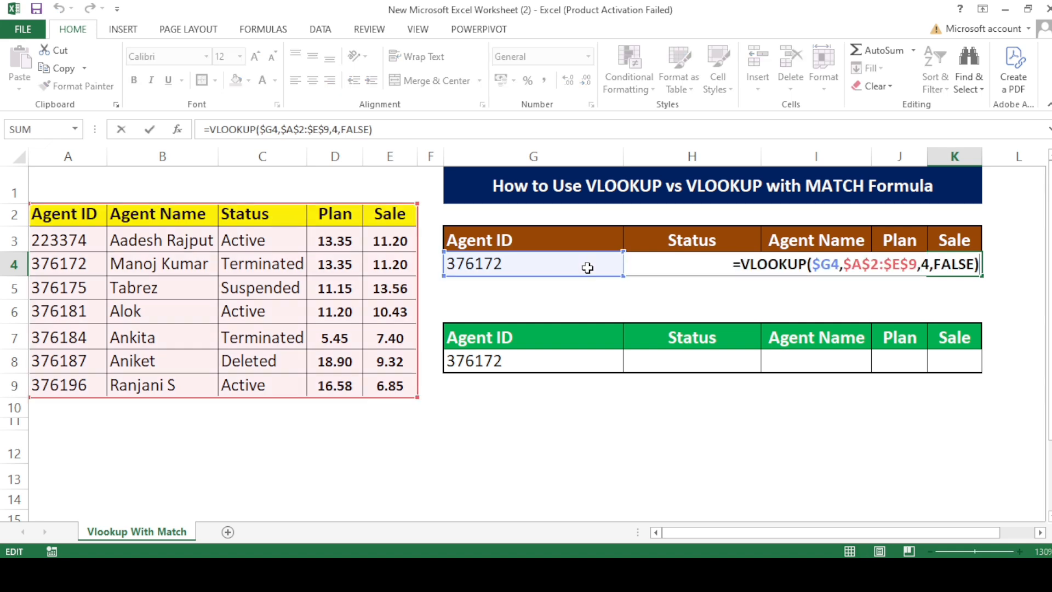
{"action": "left_click", "coordinate": [929, 264]}
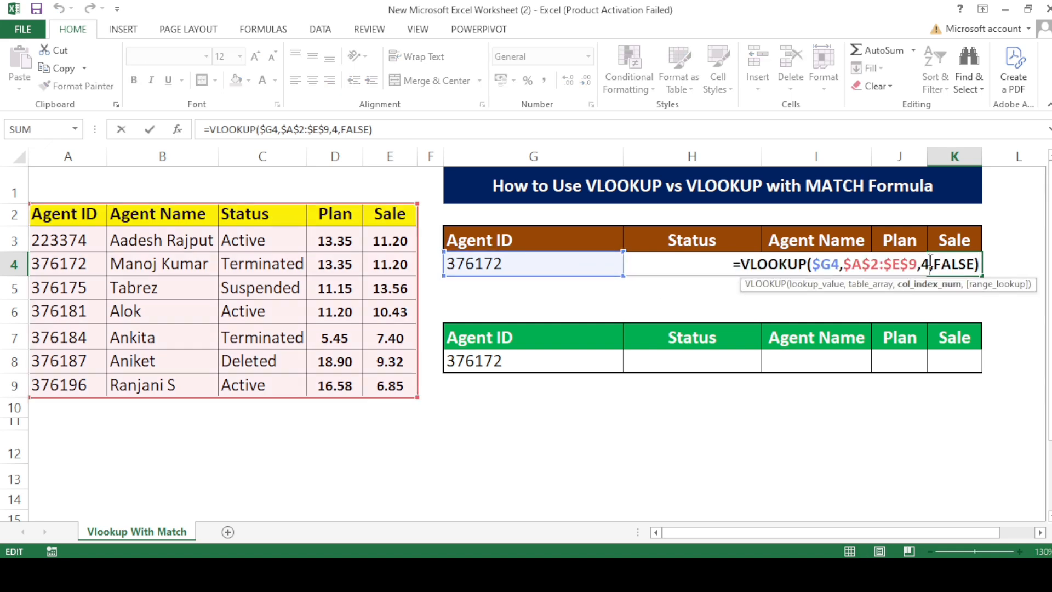
{"action": "key", "text": "BackSpace"}
{"action": "type", "text": "5"}
{"action": "key", "text": "Return"}
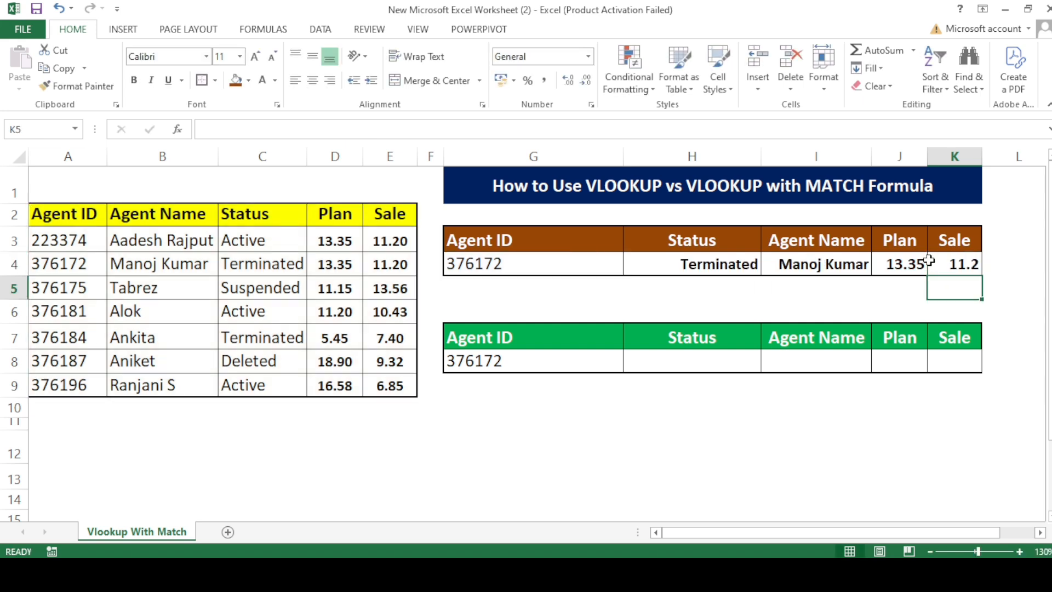
Show the Sale result in K4 with two decimal places and check it against source cell E4.
{"action": "left_click", "coordinate": [933, 264]}
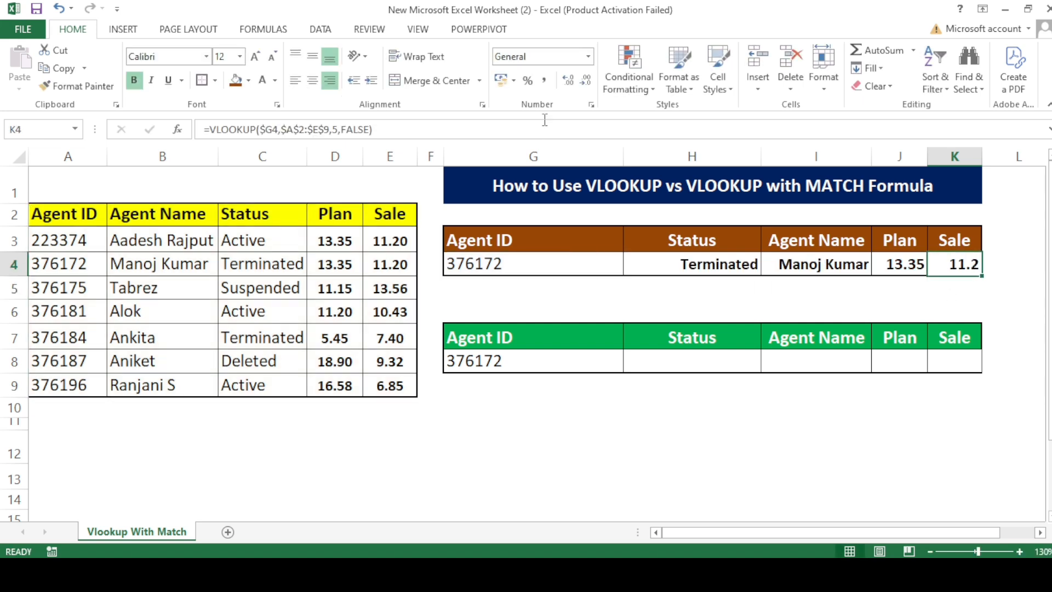
{"action": "left_click", "coordinate": [572, 81]}
{"action": "left_click", "coordinate": [391, 271]}
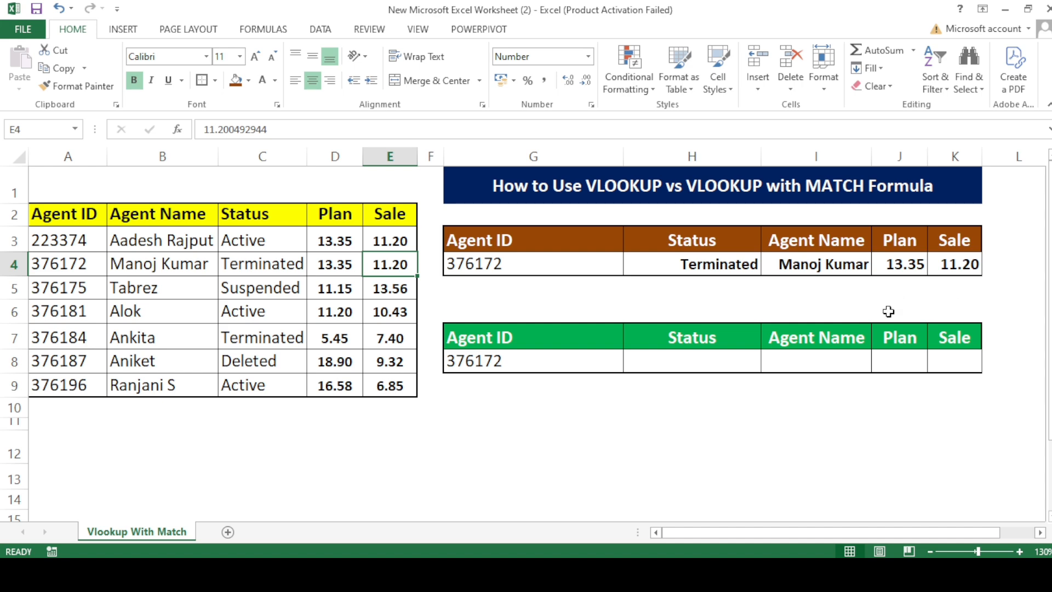
Review the brown table's Plan, Status and Agent Name formulas and compare them with the empty green table.
{"action": "left_click", "coordinate": [908, 266]}
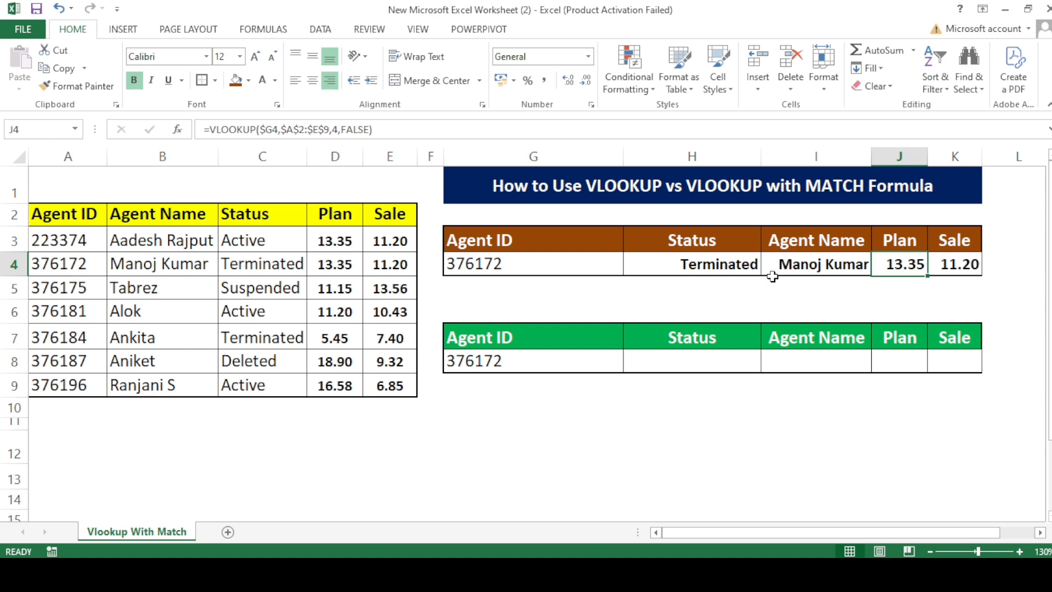
{"action": "left_click", "coordinate": [662, 273]}
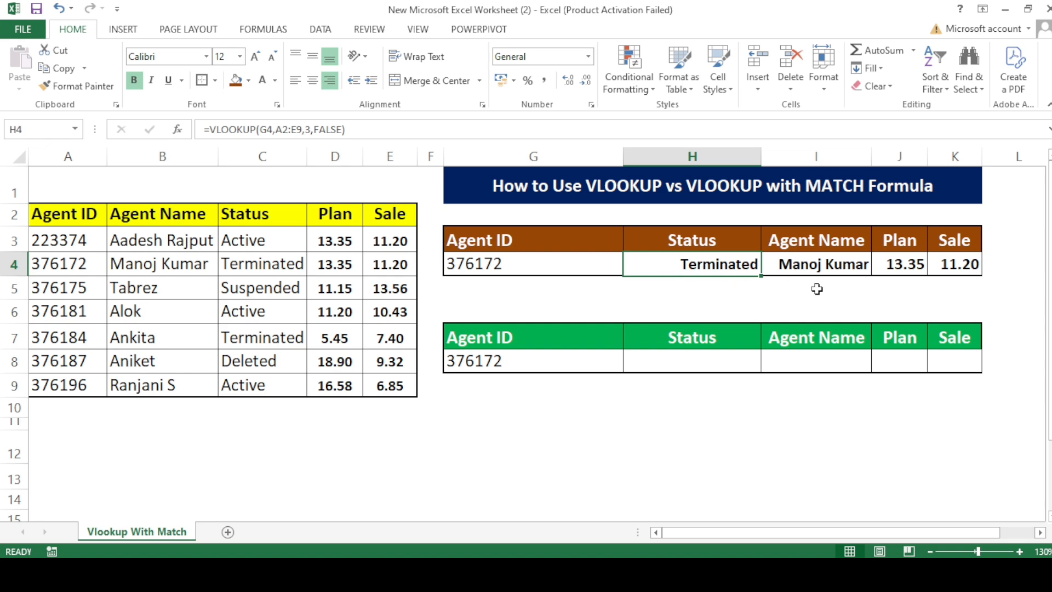
{"action": "left_click", "coordinate": [702, 364]}
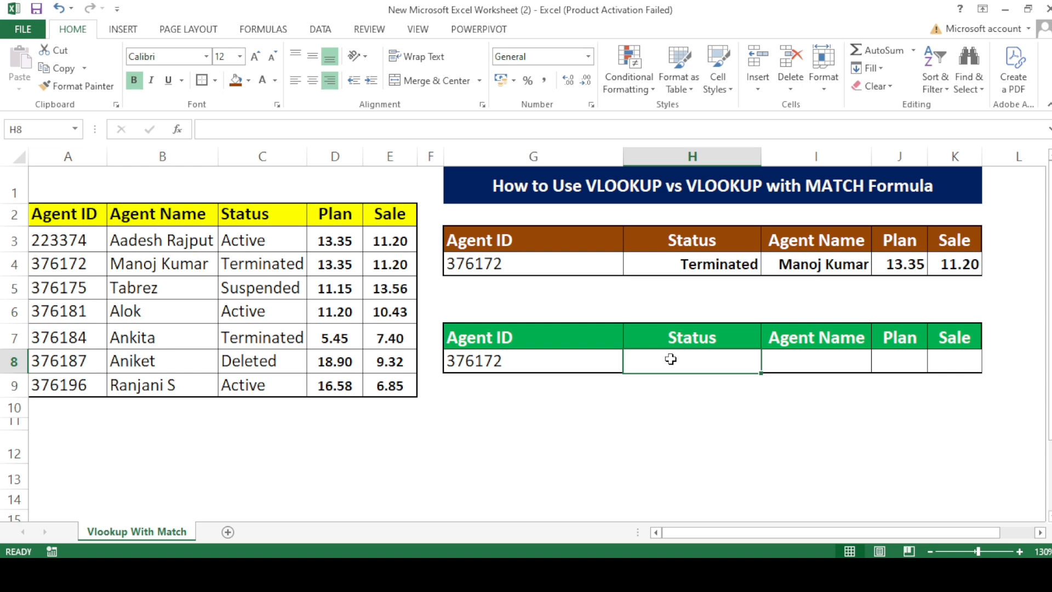
{"action": "left_click", "coordinate": [679, 258]}
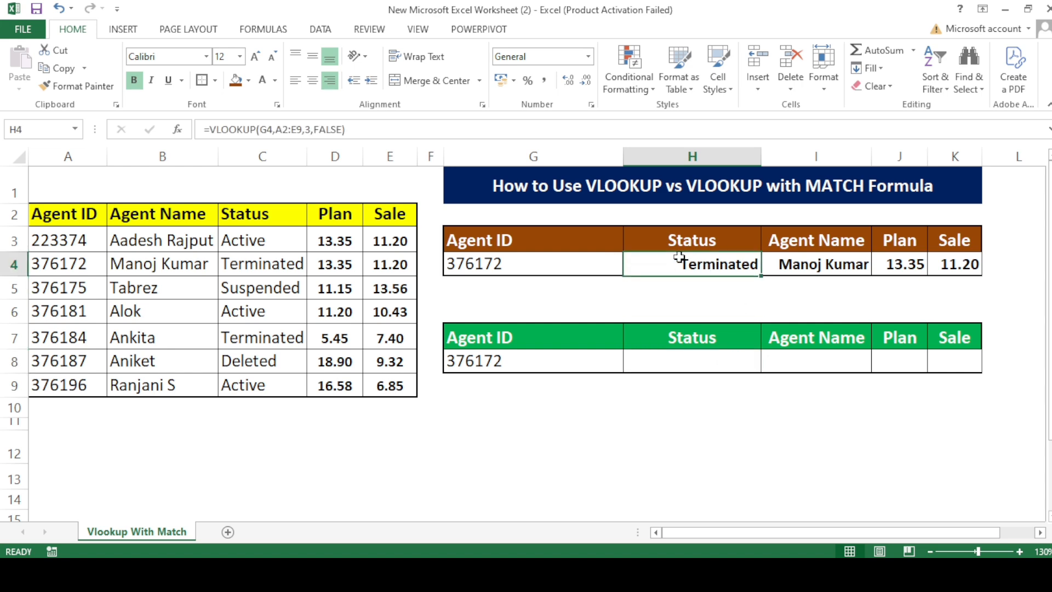
{"action": "left_click", "coordinate": [815, 262]}
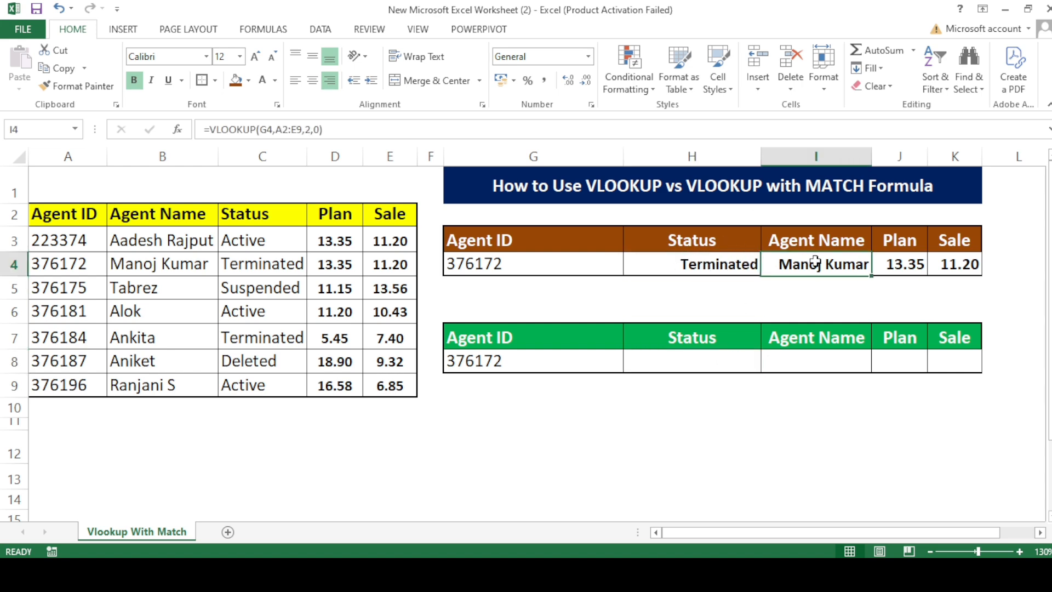
Start a VLOOKUP formula in the green table's Status cell H8 with $G8 as the lookup value.
{"action": "left_click", "coordinate": [899, 263]}
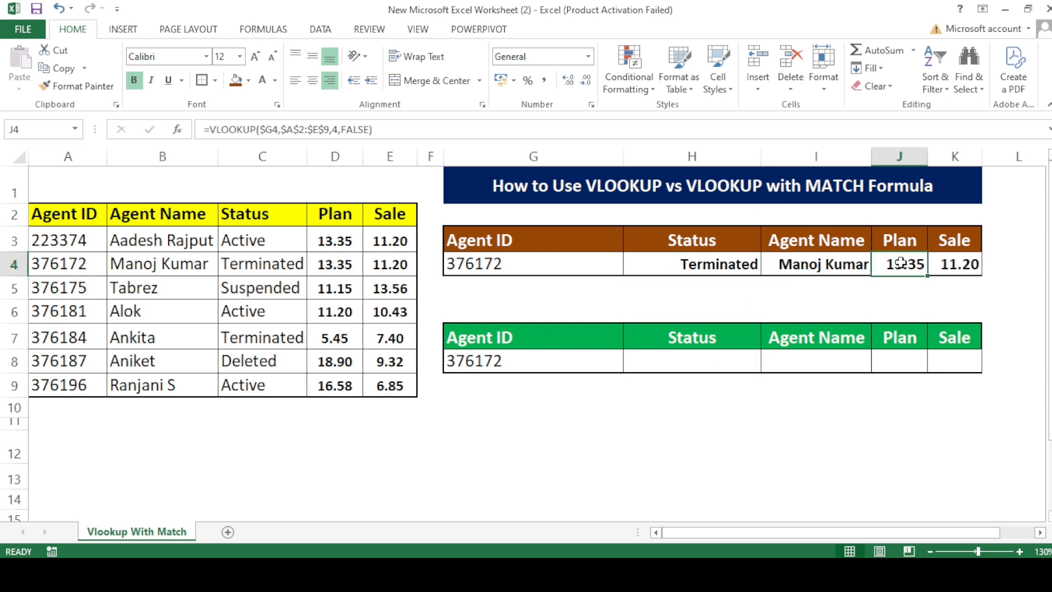
{"action": "left_click", "coordinate": [720, 363]}
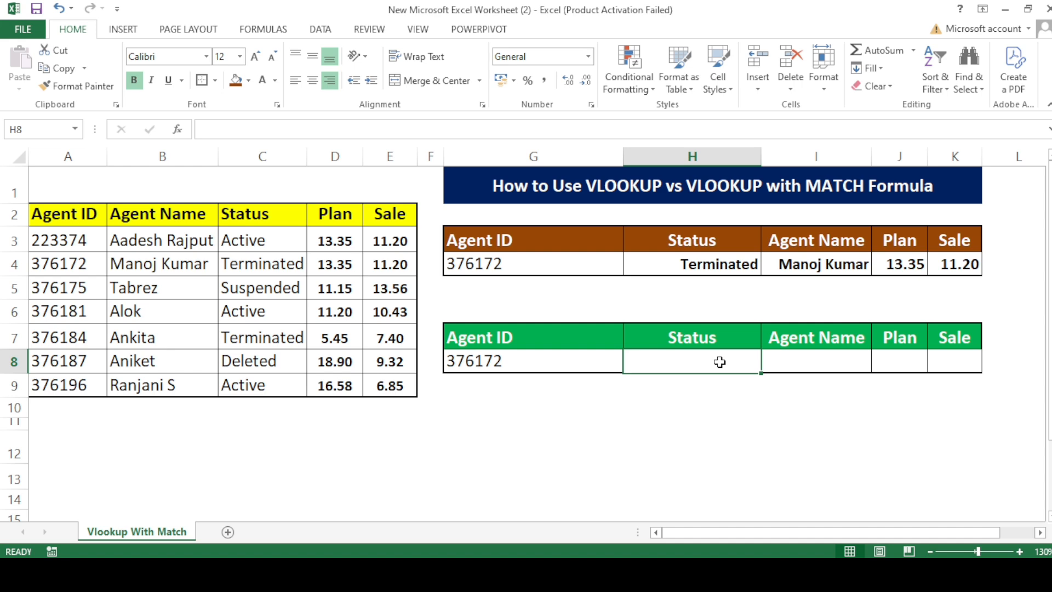
{"action": "type", "text": "="}
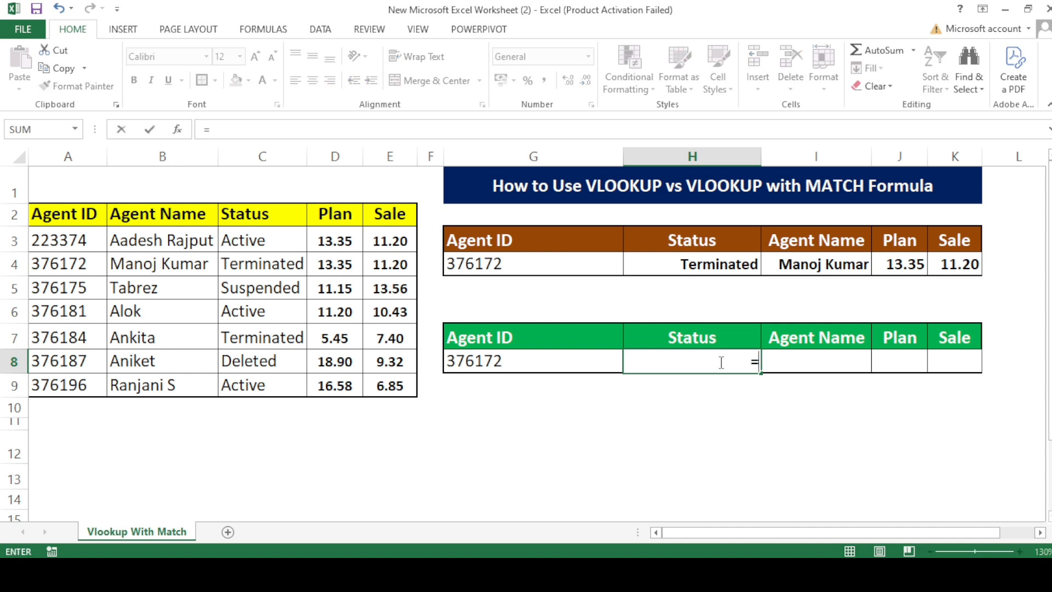
{"action": "type", "text": "vl"}
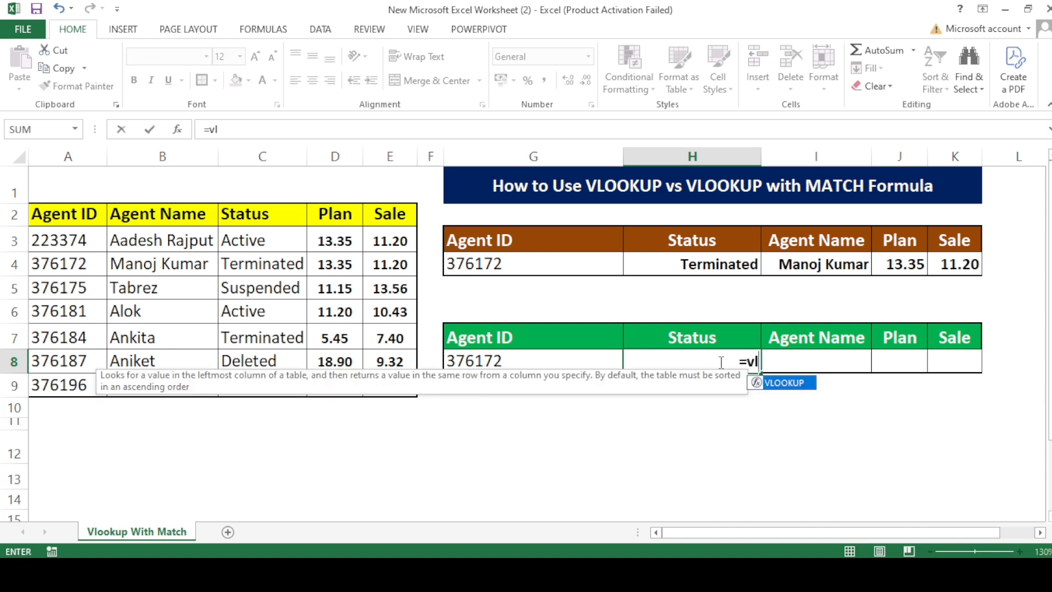
{"action": "key", "text": "Tab"}
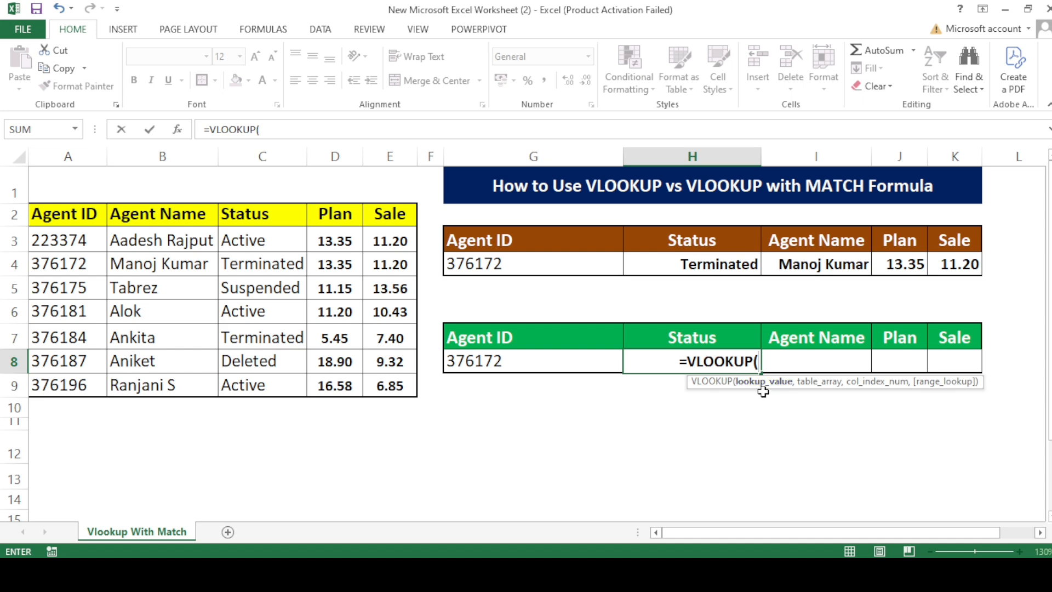
{"action": "left_click", "coordinate": [506, 363]}
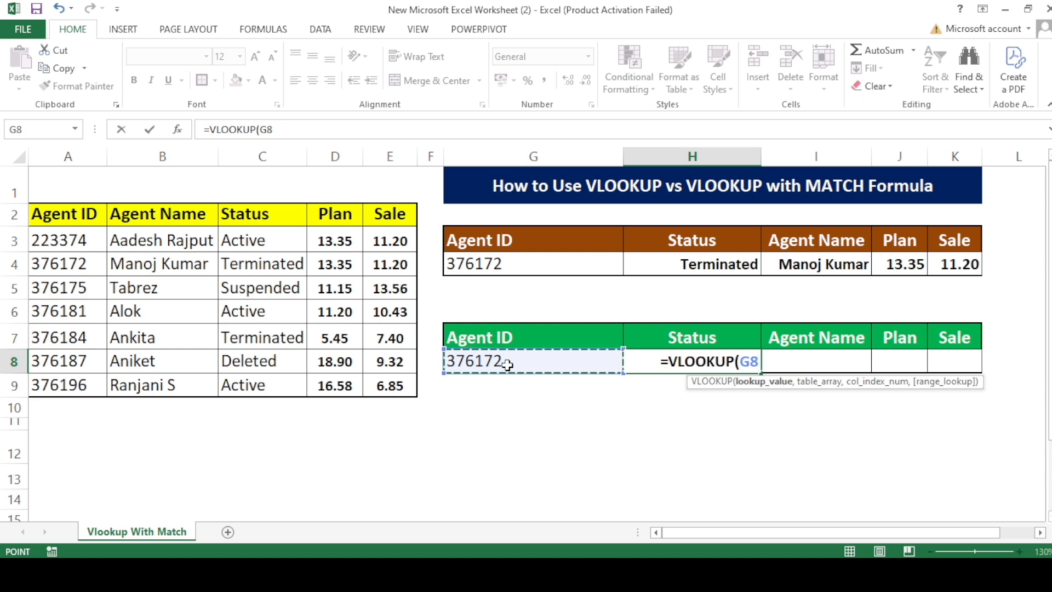
{"action": "key", "text": "F4"}
{"action": "key", "text": "F4"}
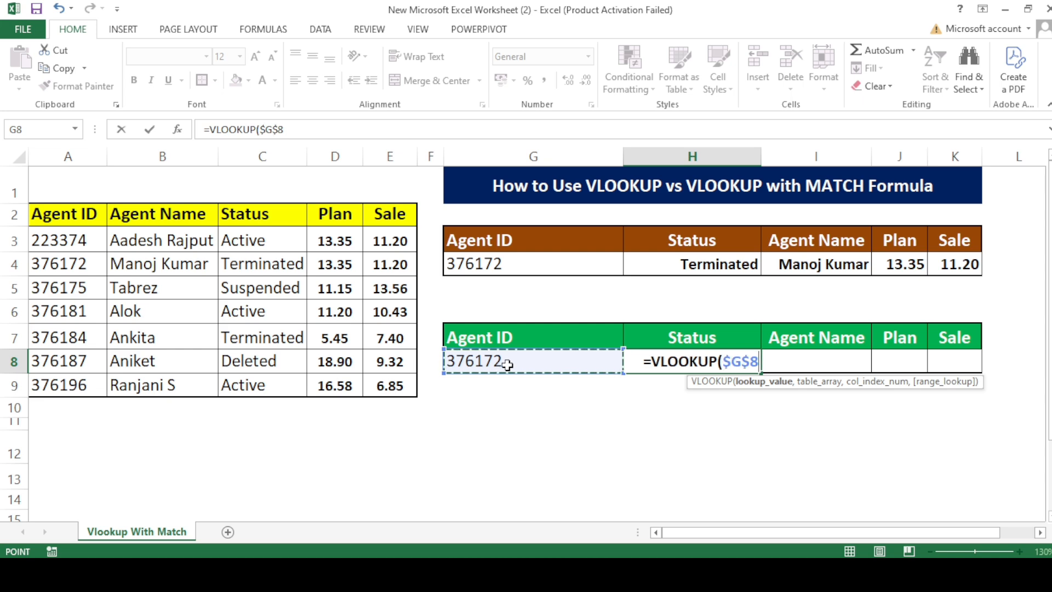
{"action": "key", "text": "F4"}
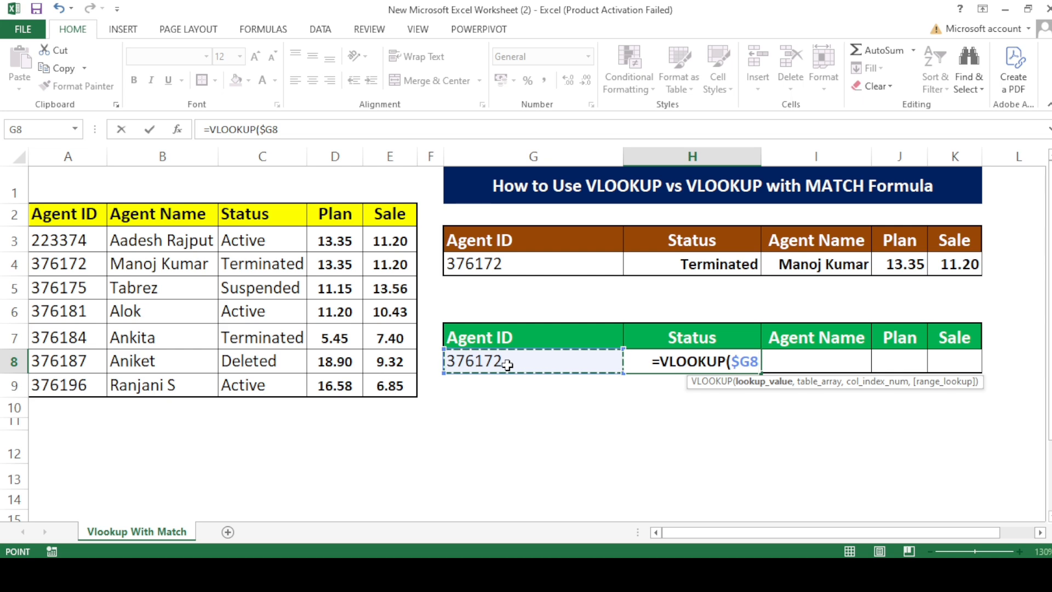
{"action": "type", "text": ","}
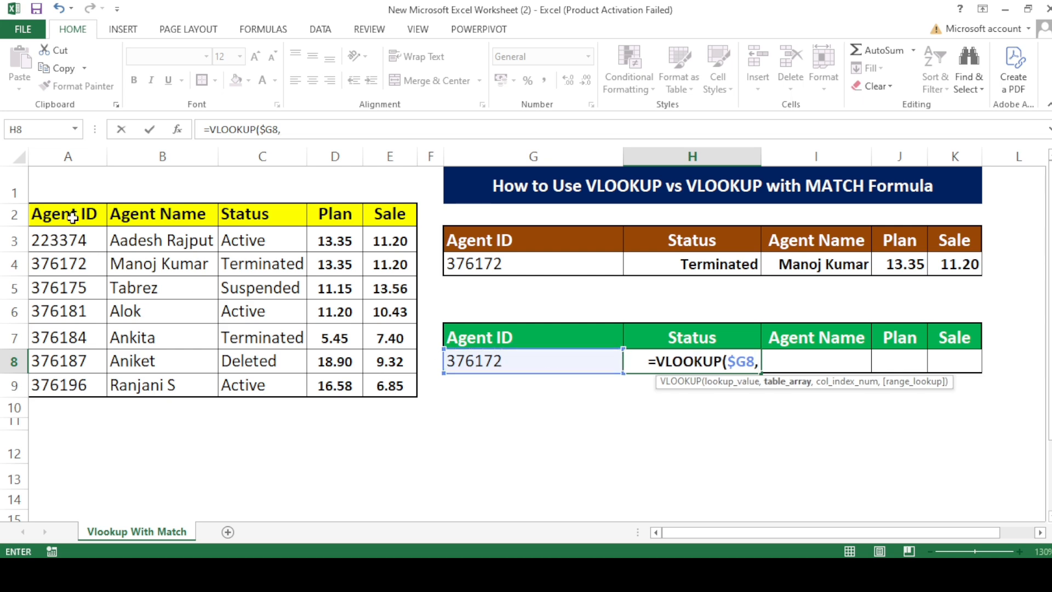
Set the VLOOKUP's table array to the source data rows as the absolute range $A$3:$E$9.
{"action": "left_click_drag", "start_coordinate": [38, 239], "coordinate": [381, 389]}
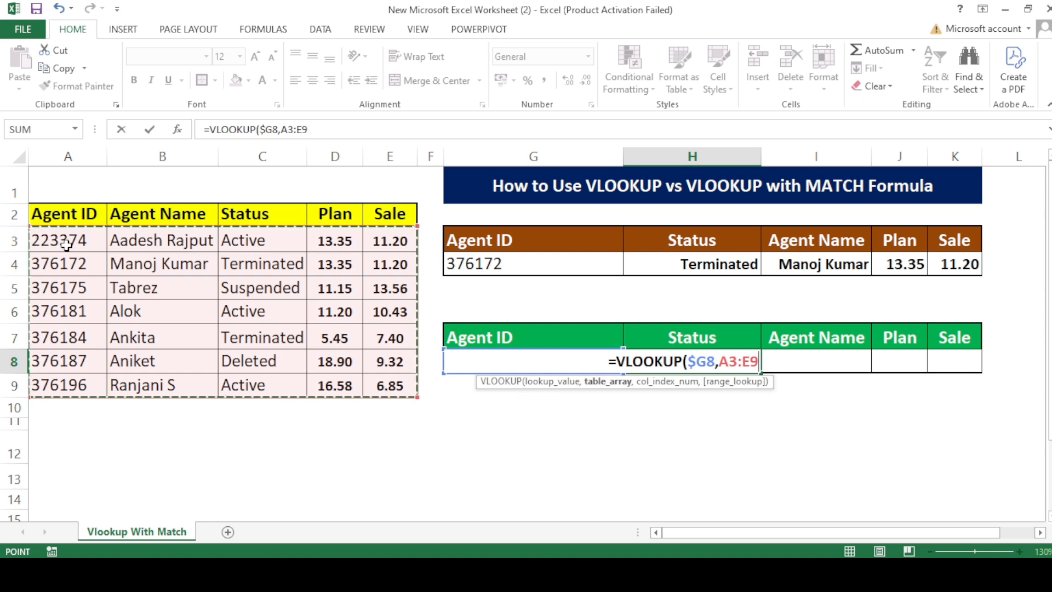
{"action": "key", "text": "F4"}
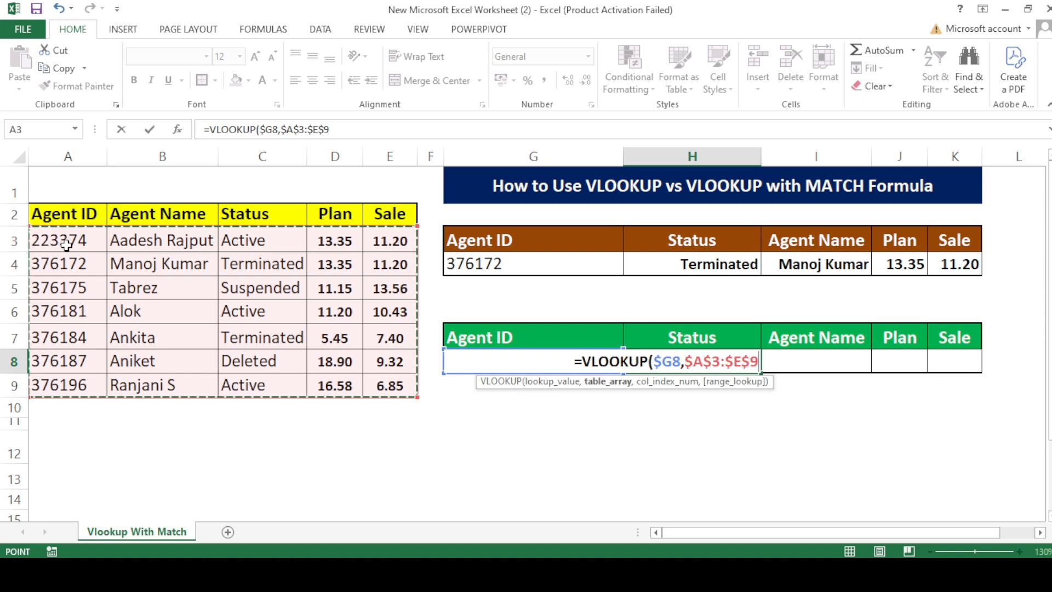
{"action": "type", "text": ","}
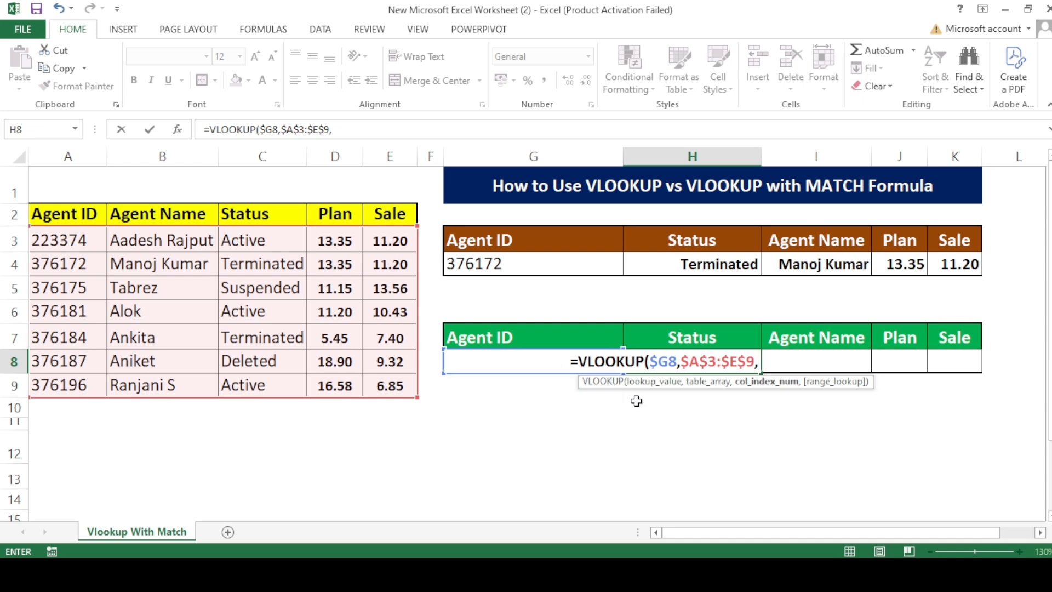
Nest a MATCH function as the VLOOKUP's column index, with the Status header H$7 as its lookup value.
{"action": "type", "text": "ma"}
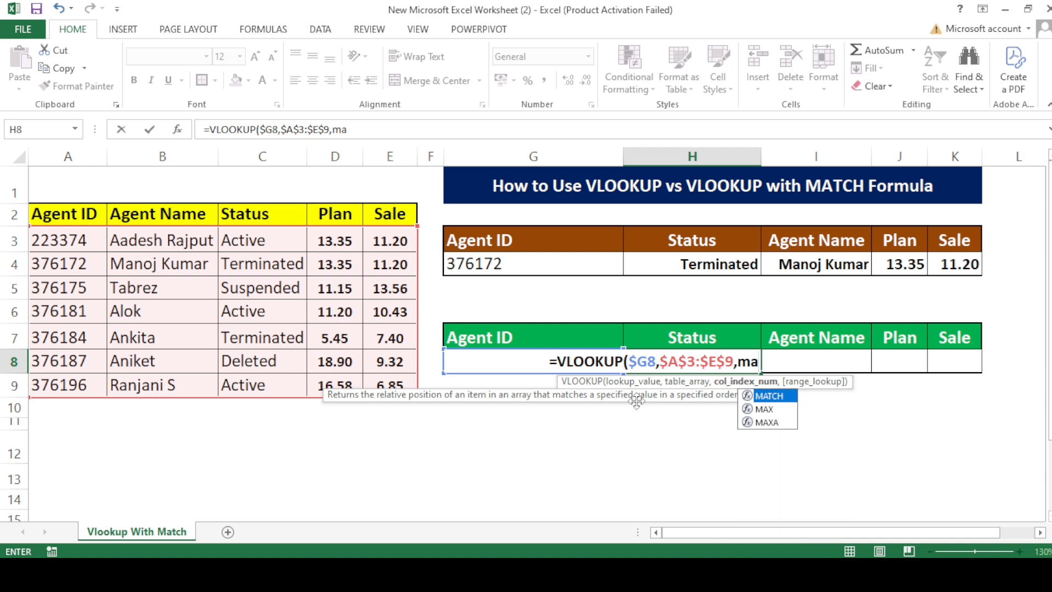
{"action": "key", "text": "Tab"}
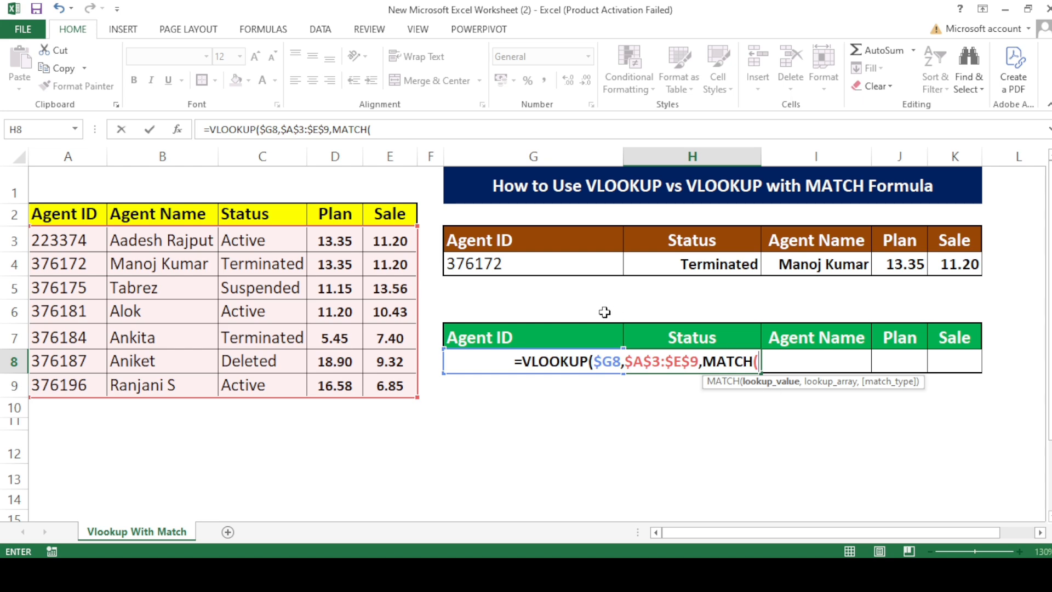
{"action": "left_click", "coordinate": [708, 345]}
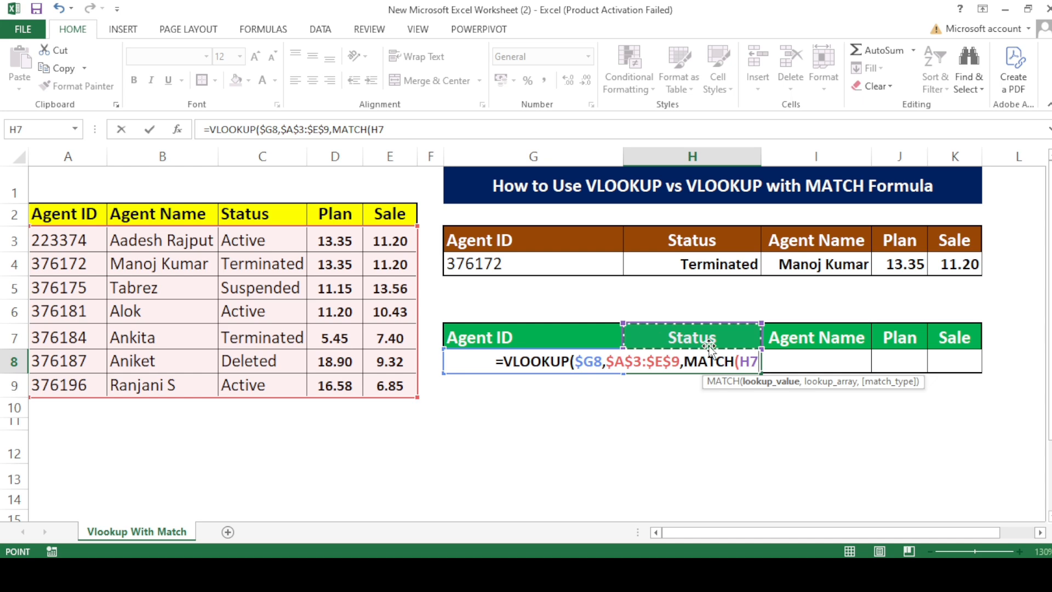
{"action": "key", "text": "F4"}
{"action": "key", "text": "F4"}
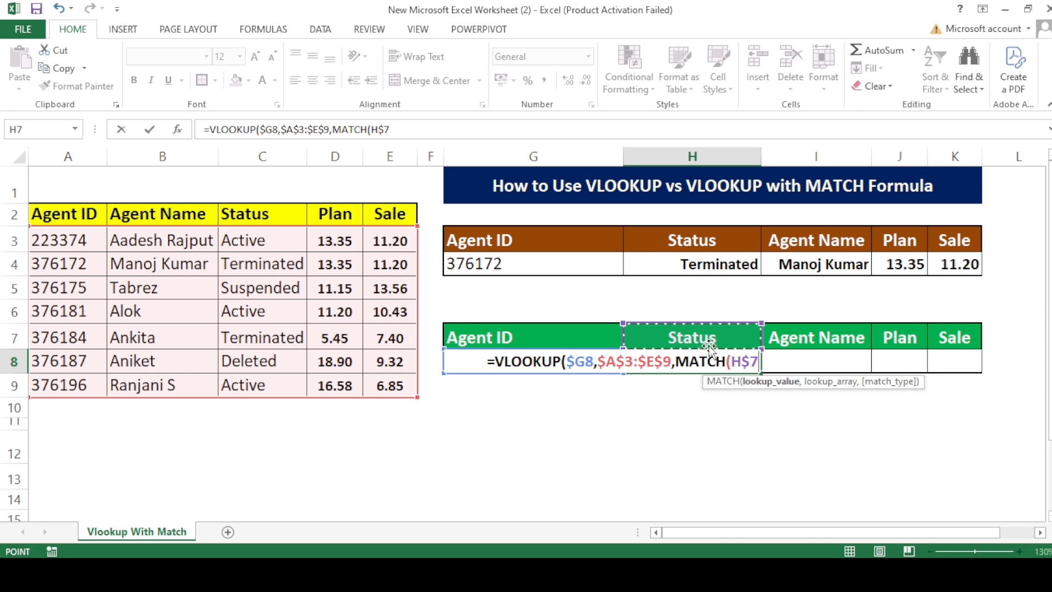
{"action": "type", "text": ","}
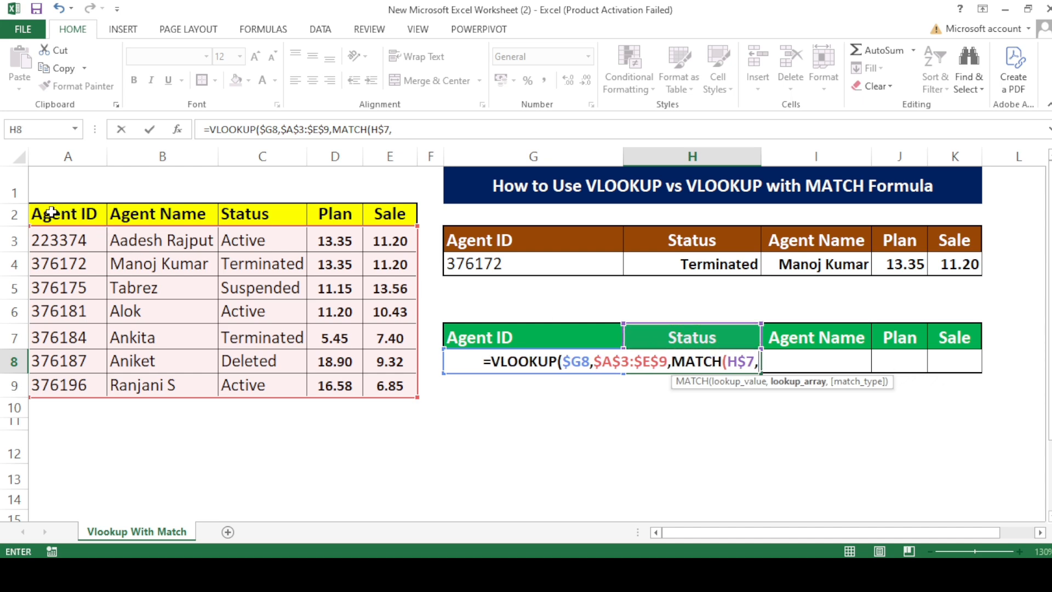
Complete the H8 formula with source headers $A$2:$E$2 as MATCH's lookup array and match type 0 for an exact match.
{"action": "left_click_drag", "start_coordinate": [47, 214], "coordinate": [382, 214]}
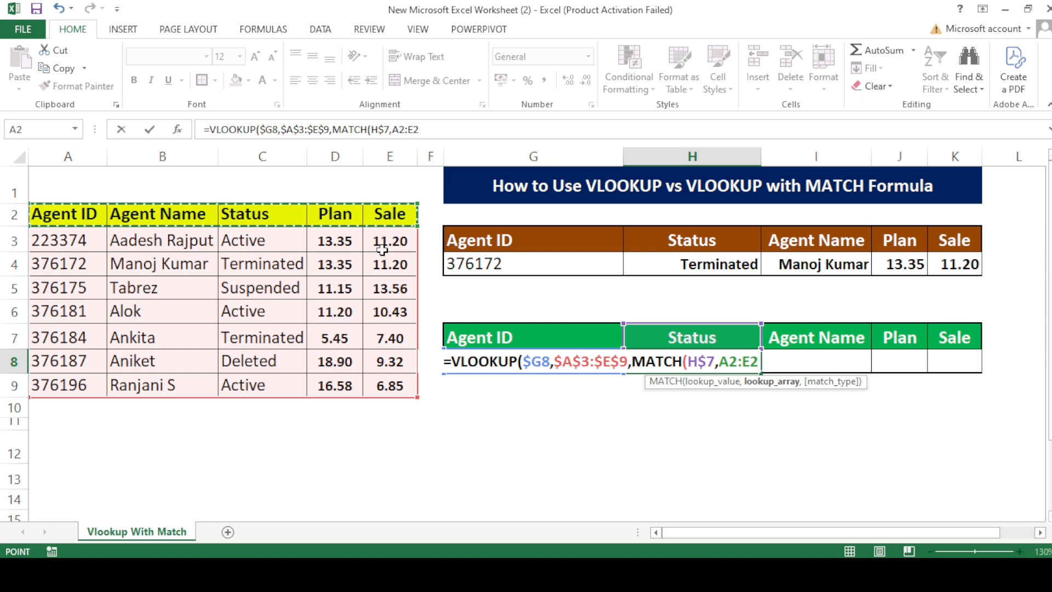
{"action": "key", "text": "F4"}
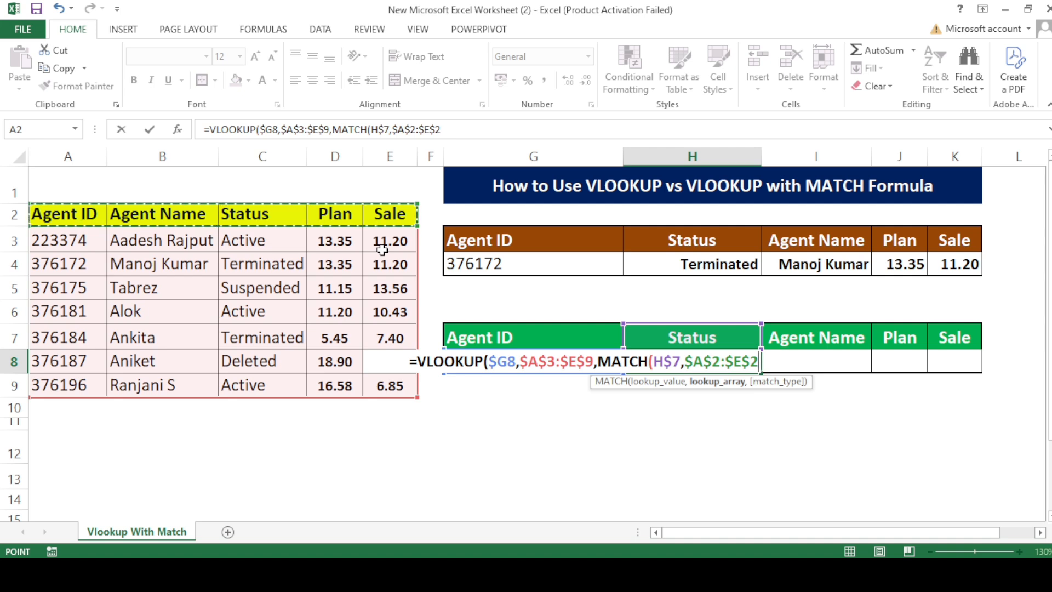
{"action": "type", "text": ","}
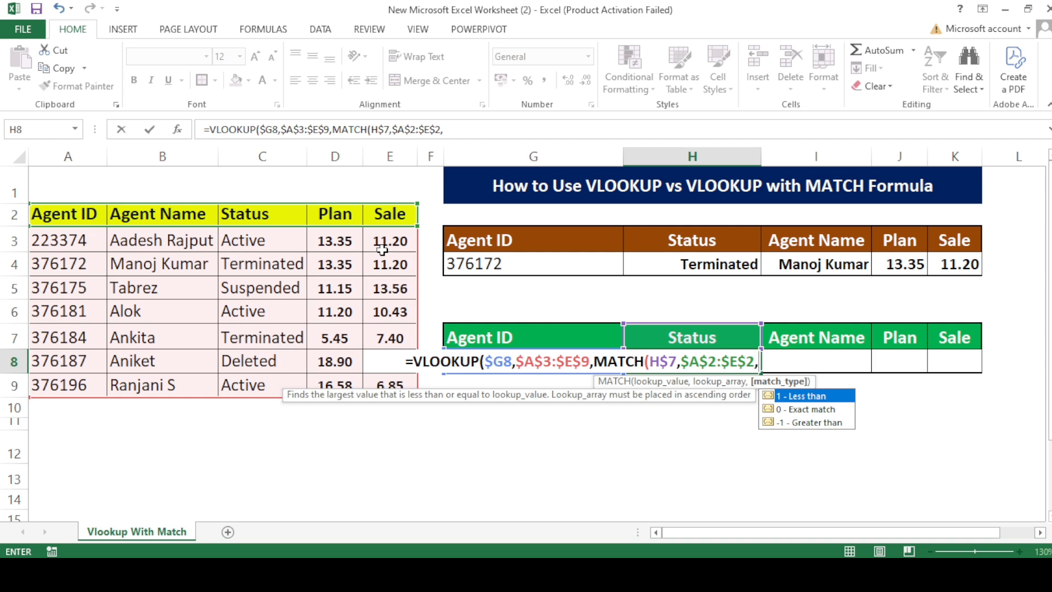
{"action": "key", "text": "Down"}
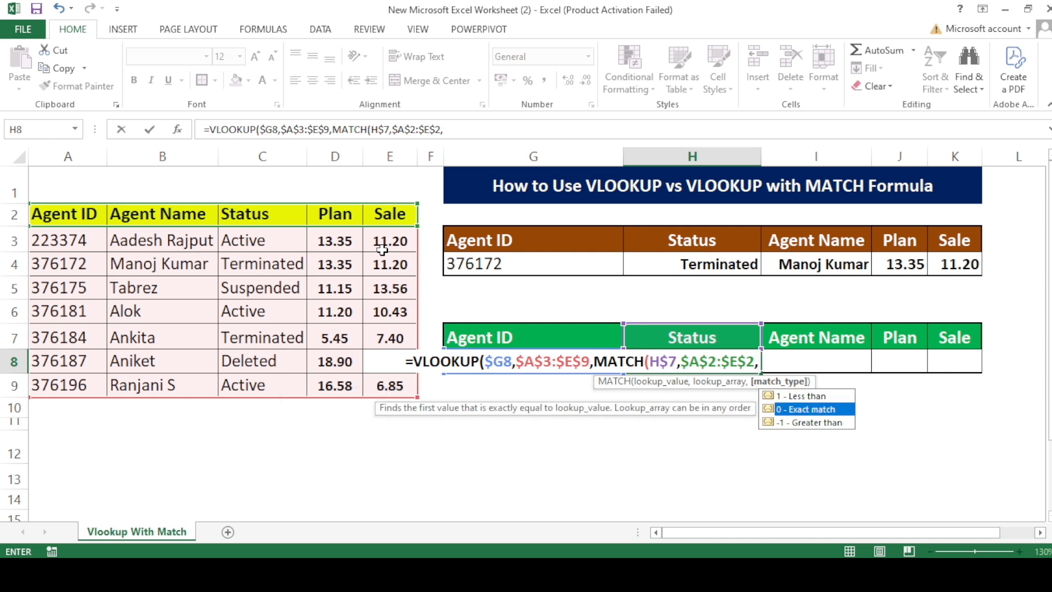
{"action": "key", "text": "Tab"}
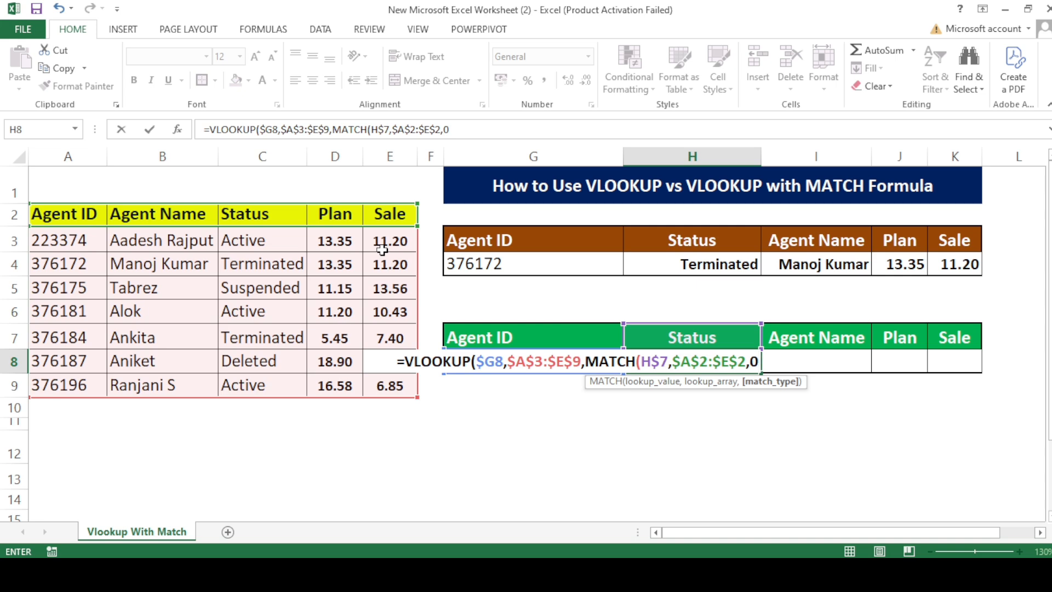
{"action": "type", "text": ")"}
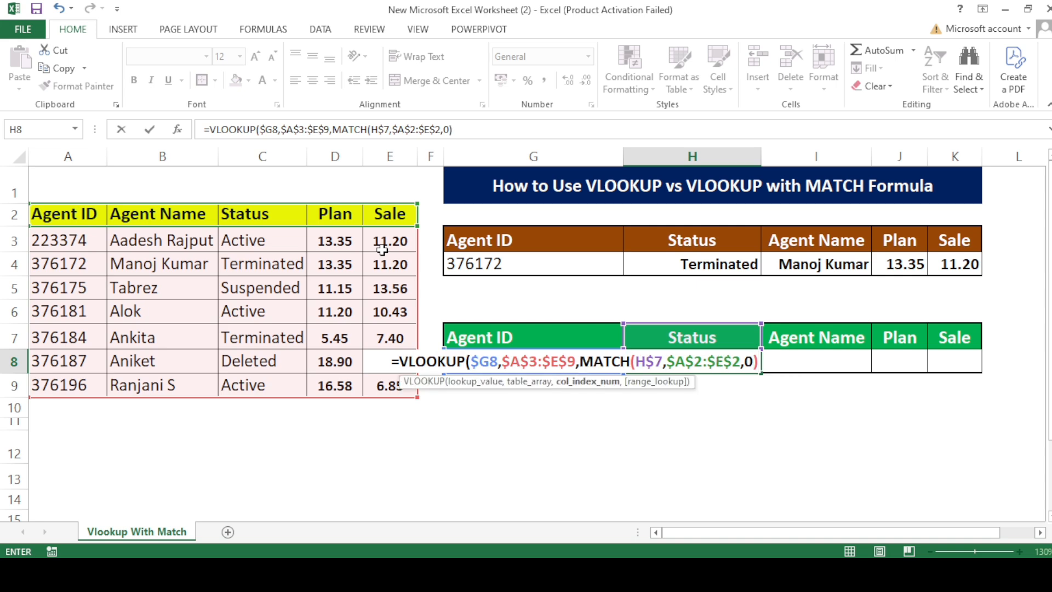
{"action": "type", "text": ")"}
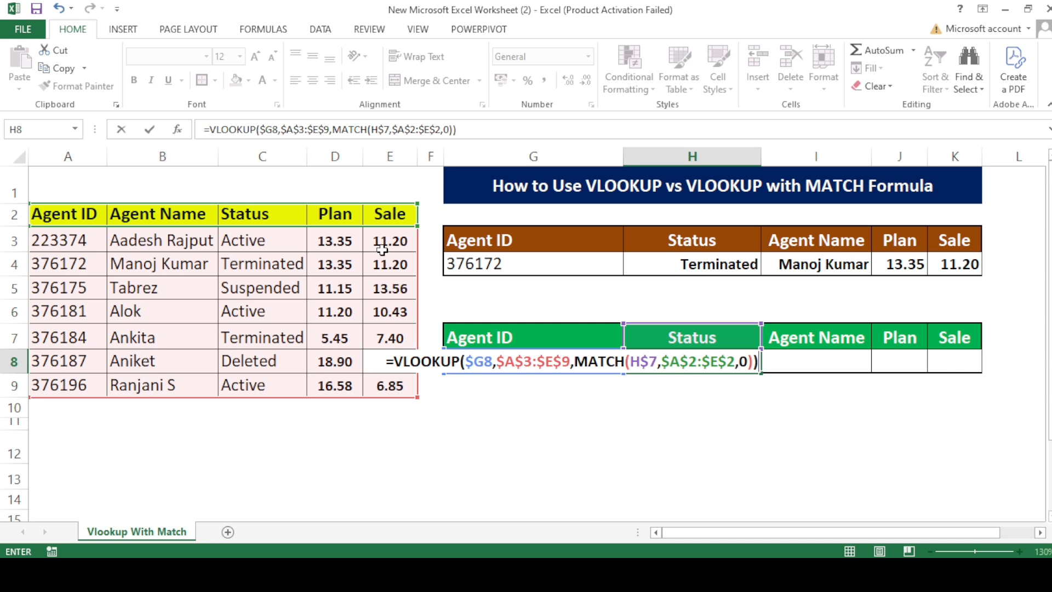
{"action": "key", "text": "Return"}
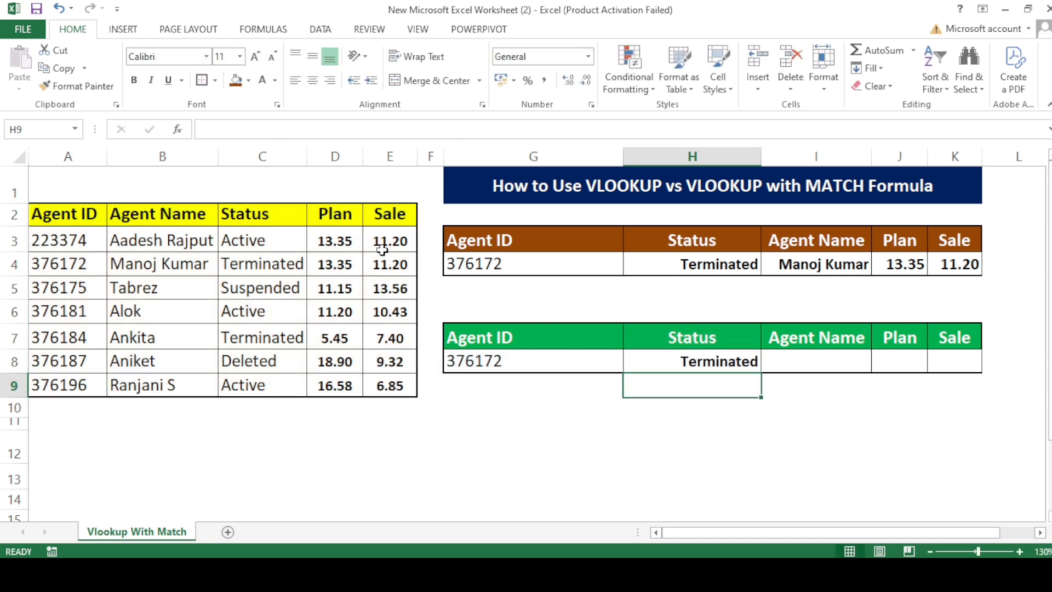
Copy the VLOOKUP with MATCH formula from H8 to the Agent Name, Plan and Sale cells I8:K8.
{"action": "key", "text": "Up"}
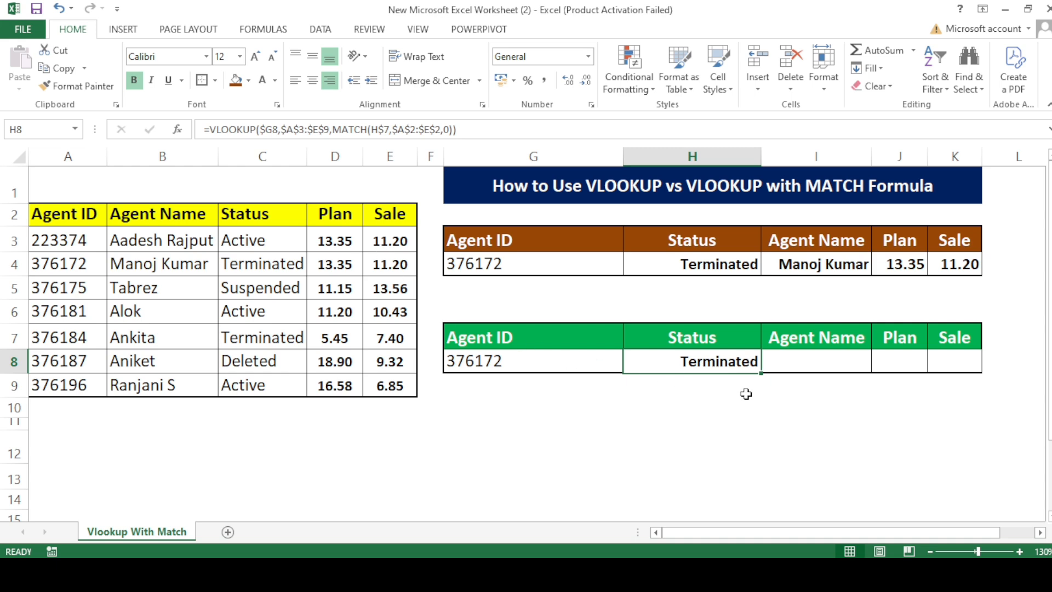
{"action": "left_click", "coordinate": [808, 368]}
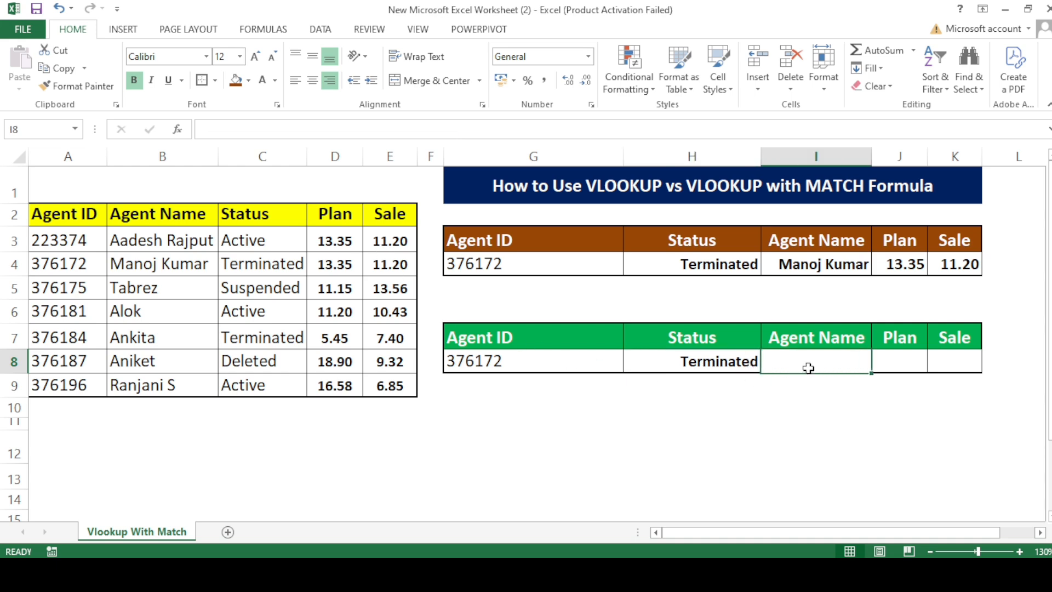
{"action": "key", "text": "Left"}
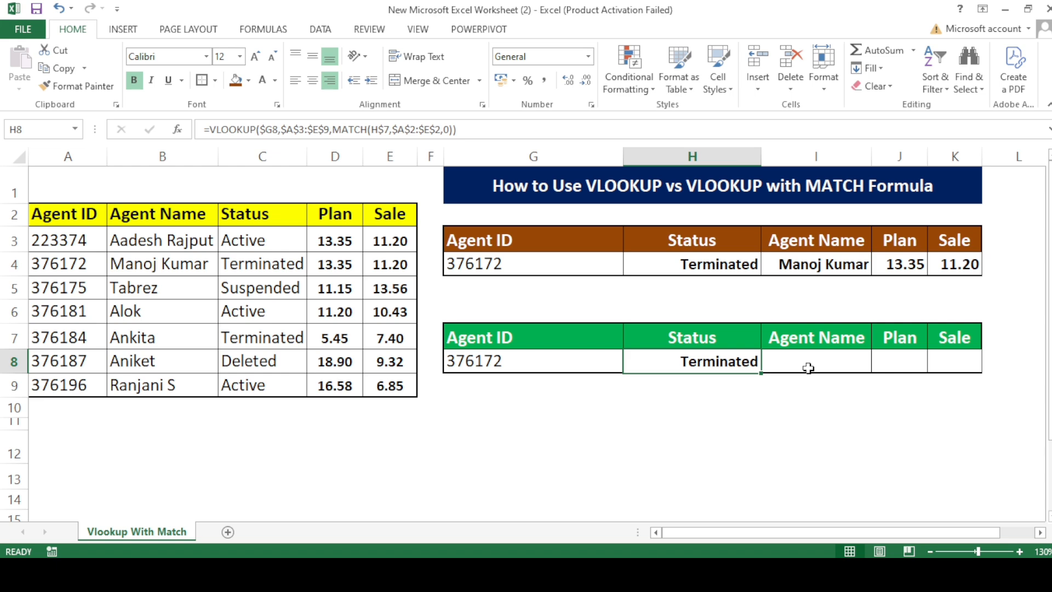
{"action": "key", "text": "ctrl+c"}
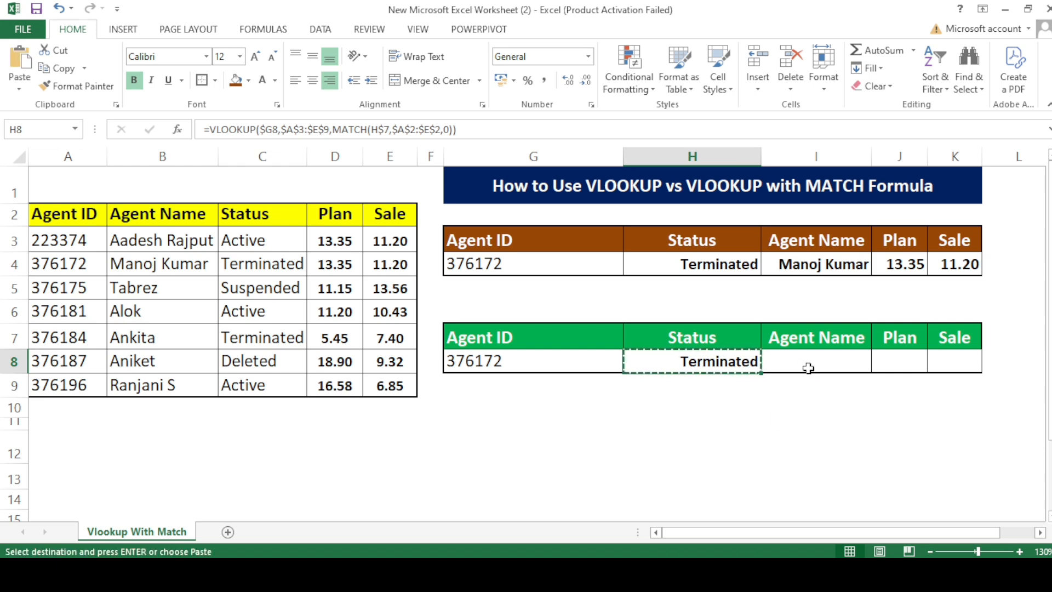
{"action": "left_click", "coordinate": [808, 367]}
{"action": "key", "text": "shift+Right"}
{"action": "key", "text": "shift+Right"}
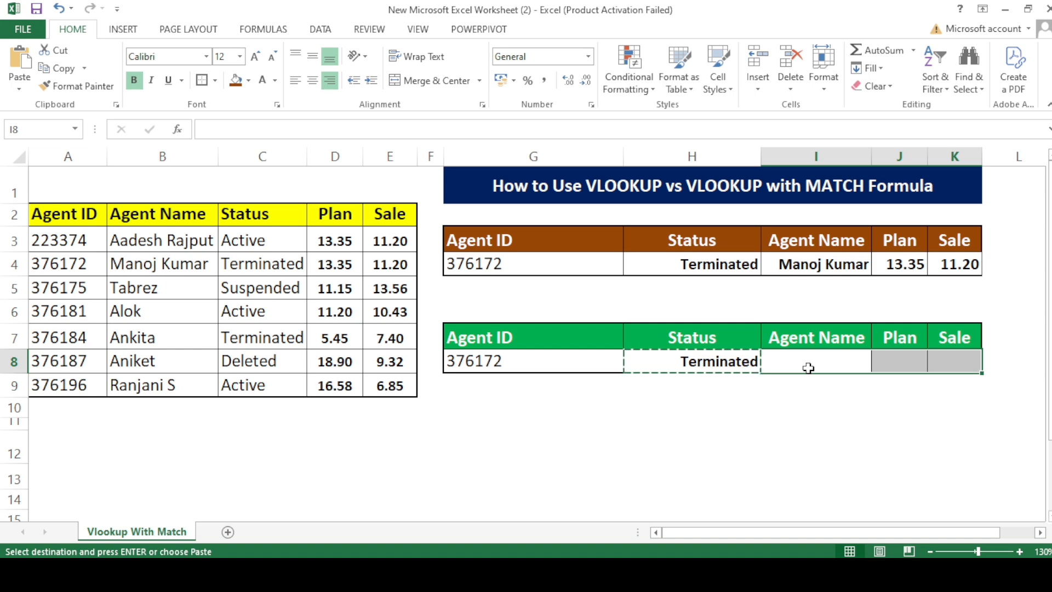
{"action": "key", "text": "ctrl+v"}
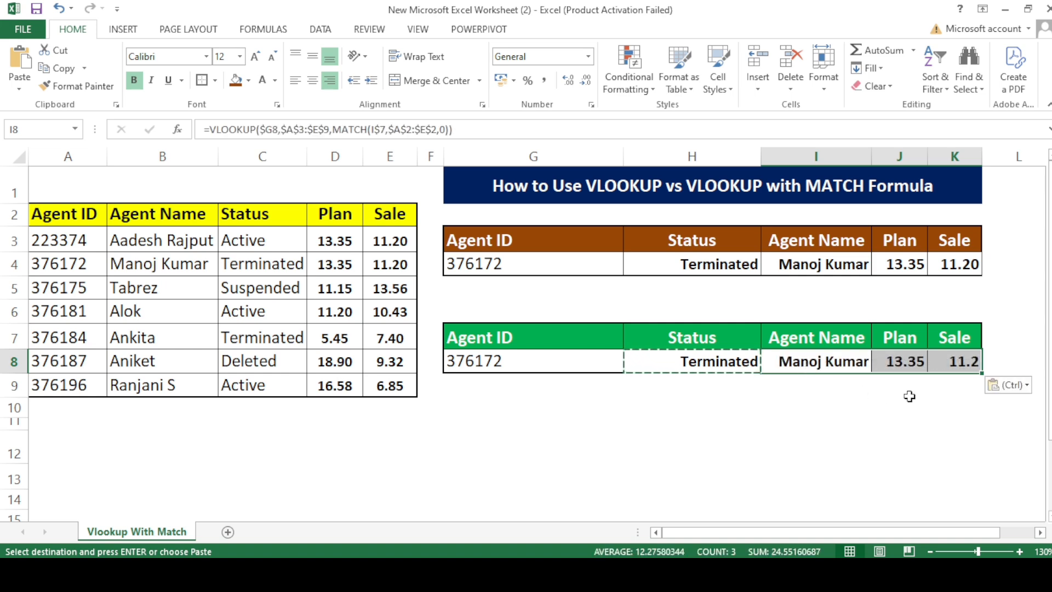
Show the Sale result in K8 with two decimal places.
{"action": "left_click", "coordinate": [959, 362]}
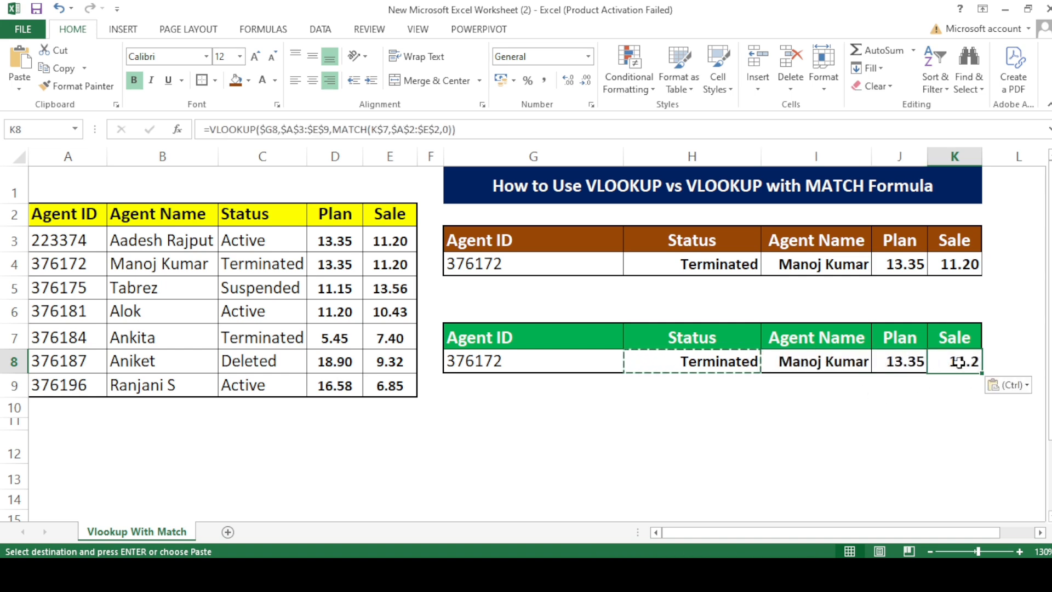
{"action": "left_click", "coordinate": [568, 81]}
{"action": "left_click", "coordinate": [809, 396]}
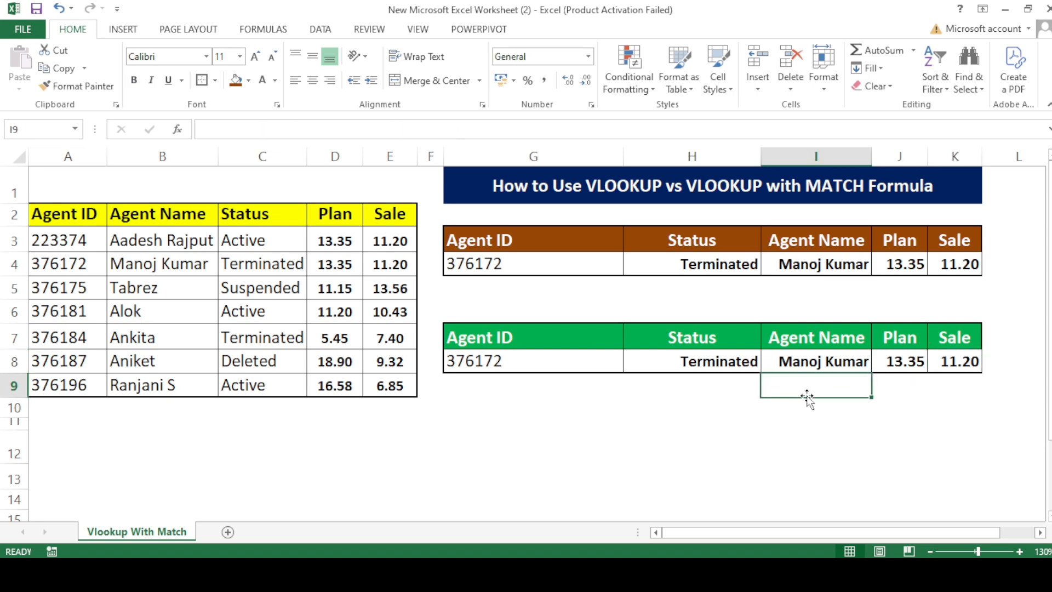
Compare the brown table's Status cell with the green table's Status and Agent Name formulas and its Agent ID lookup cell.
{"action": "left_click", "coordinate": [630, 264]}
{"action": "left_click", "coordinate": [629, 306]}
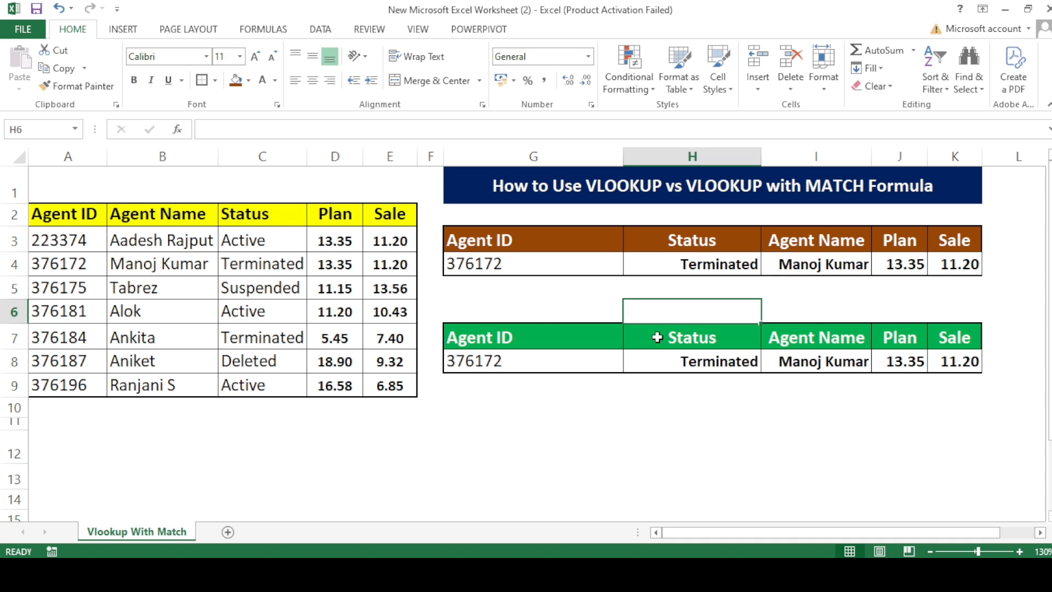
{"action": "left_click", "coordinate": [694, 368]}
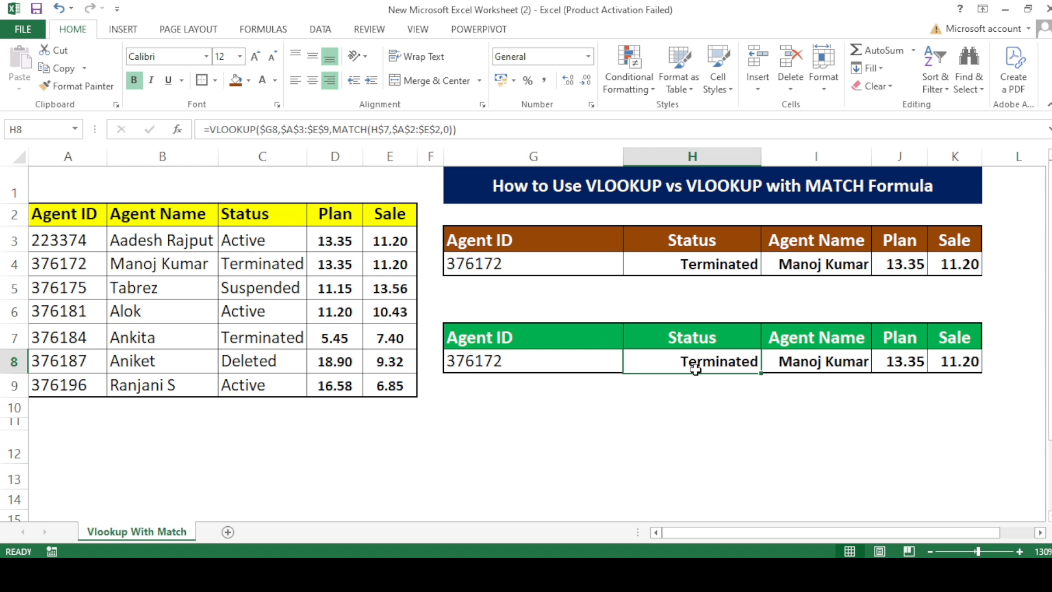
{"action": "left_click", "coordinate": [796, 361]}
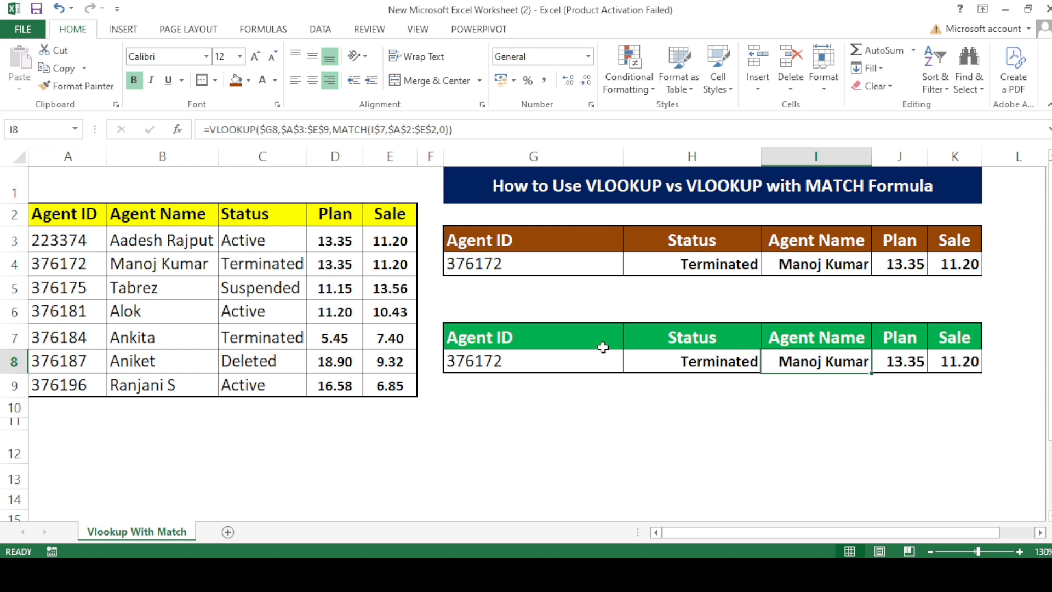
{"action": "left_click", "coordinate": [555, 355]}
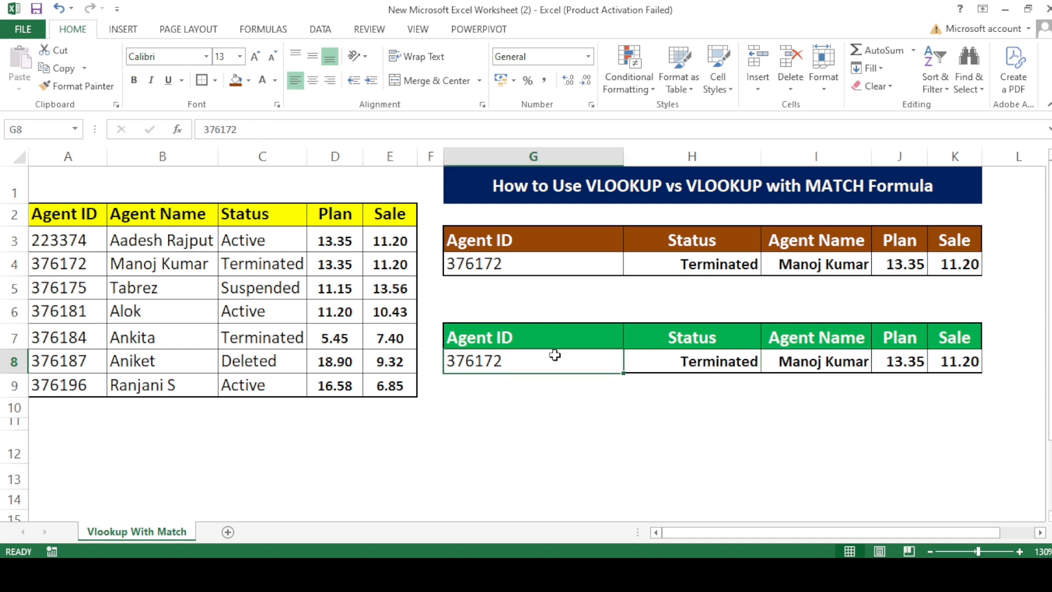